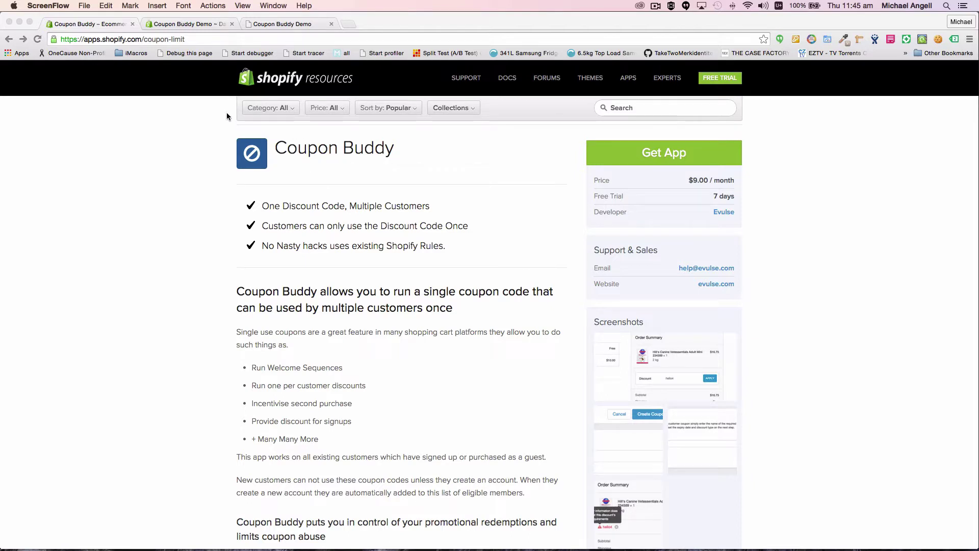
# - Switch from the Coupon Buddy app listing to the Coupon Buddy Demo admin dashboard tab
pyautogui.click(197, 24)
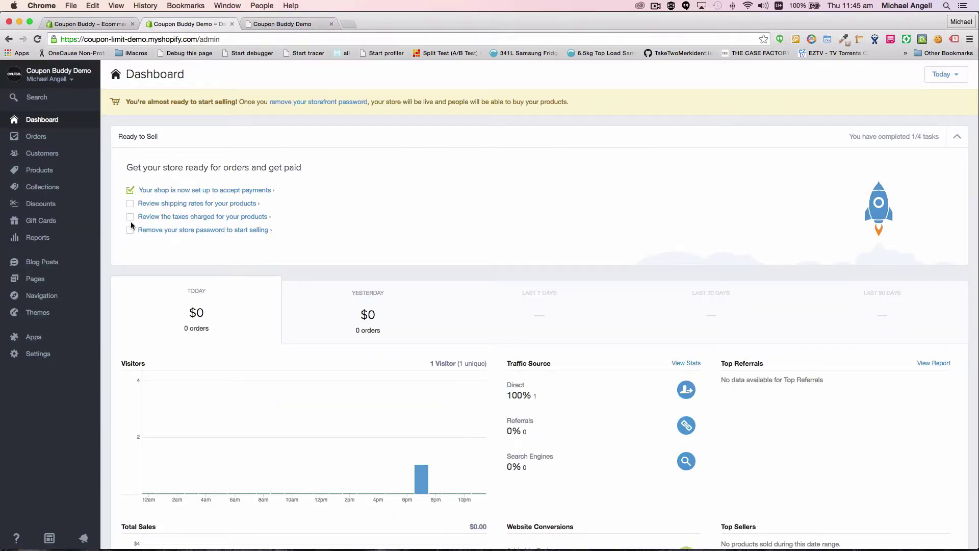
# - In the Coupon Buddy app, create a new coupon with the code HELLO10
pyautogui.click(41, 338)
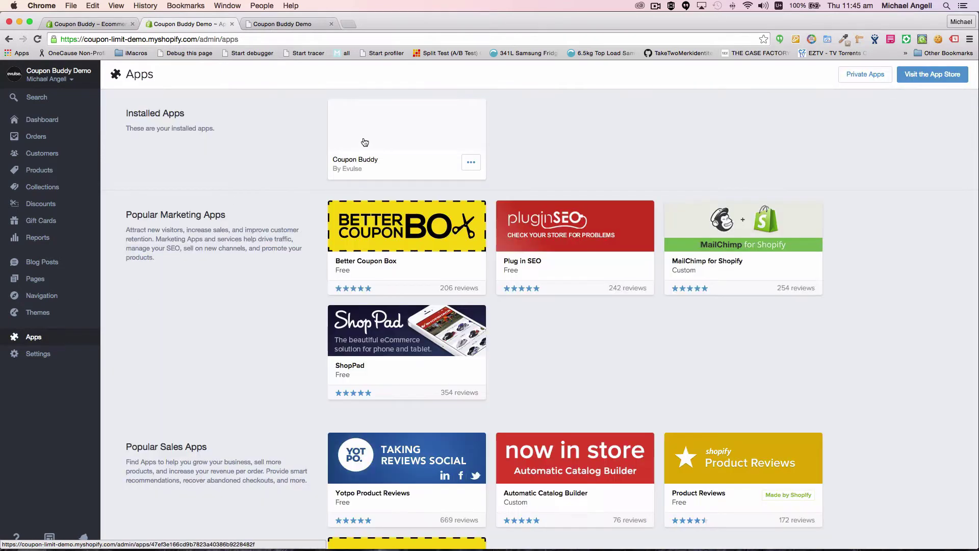
pyautogui.click(396, 132)
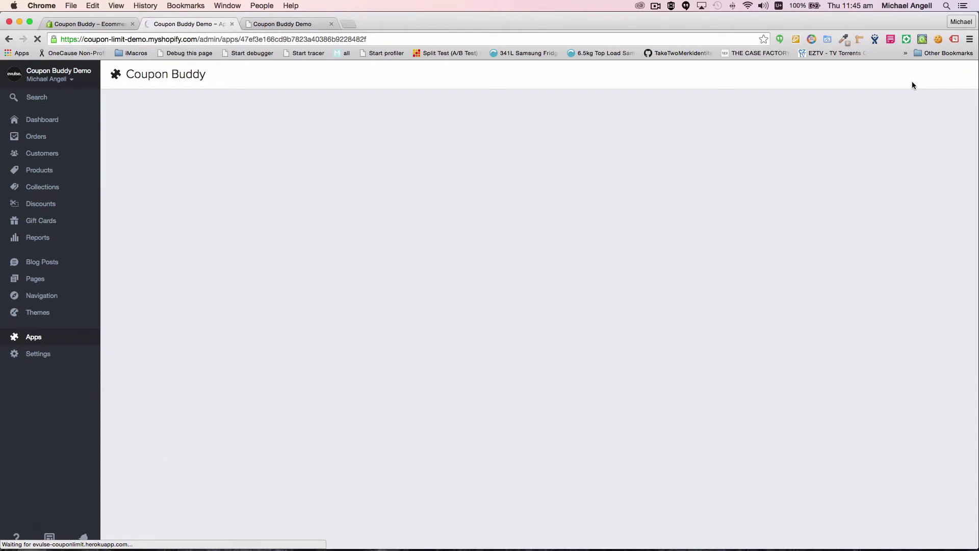
pyautogui.click(932, 77)
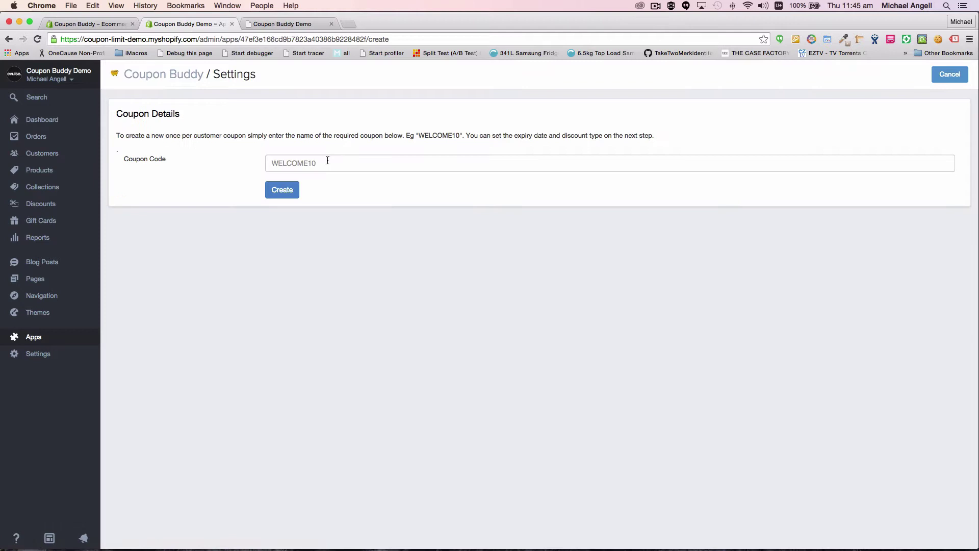
pyautogui.click(328, 161)
pyautogui.write('HELLO1')
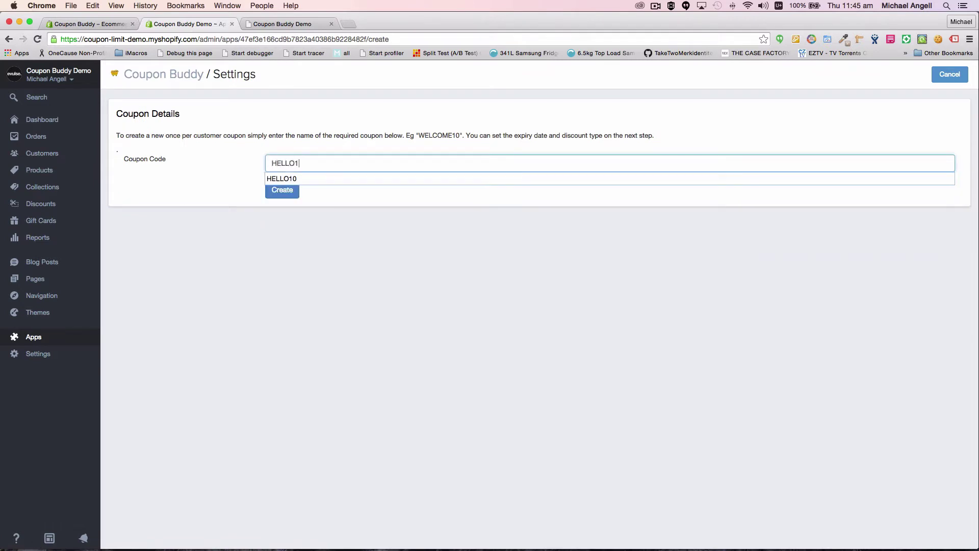
pyautogui.write('0')
pyautogui.click(284, 190)
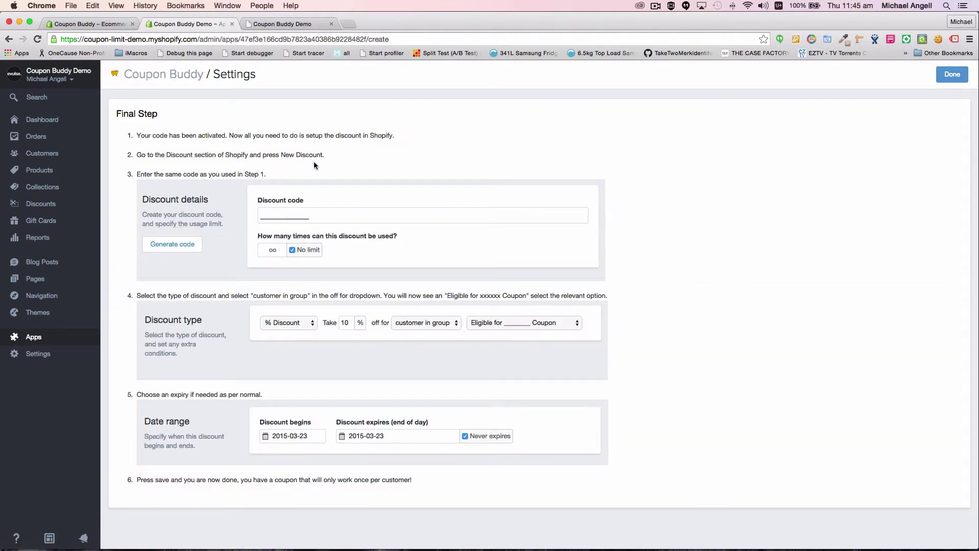
# - Add a new store discount with code HELLO10, keeping usage set to No limit
pyautogui.click(51, 206)
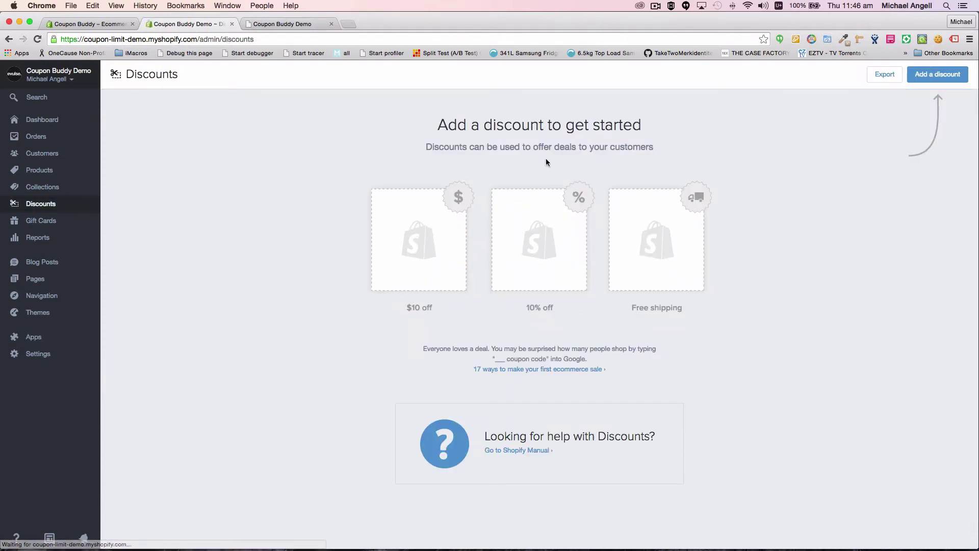
pyautogui.click(927, 75)
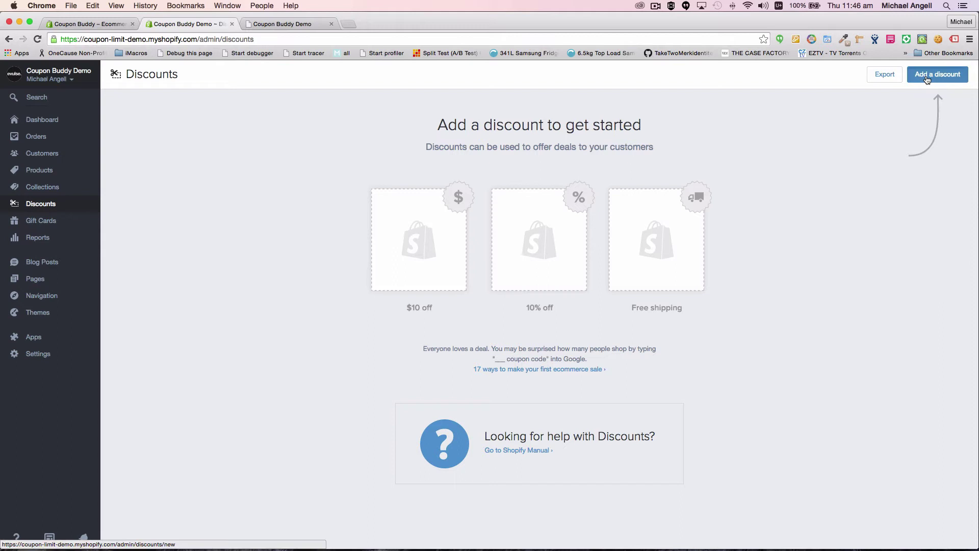
pyautogui.click(354, 134)
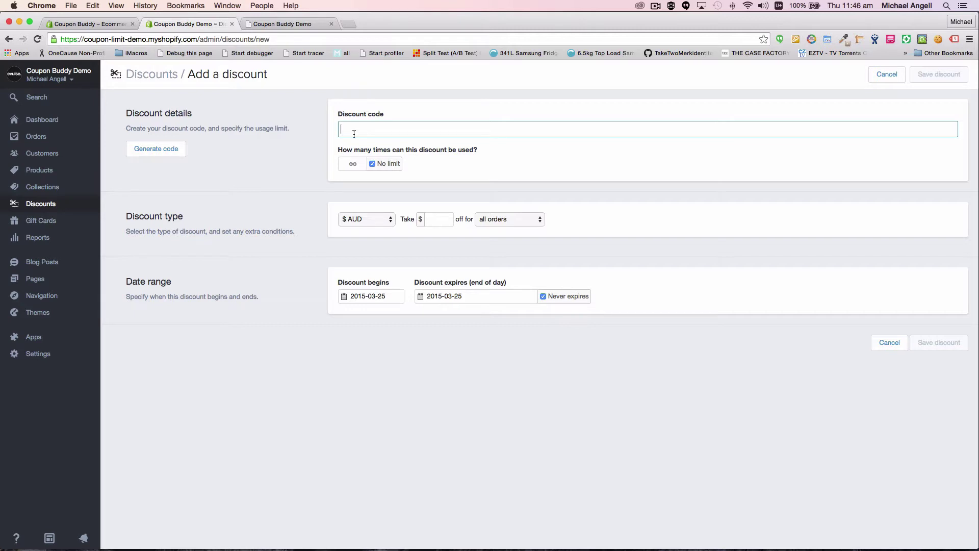
pyautogui.write('HELLO10')
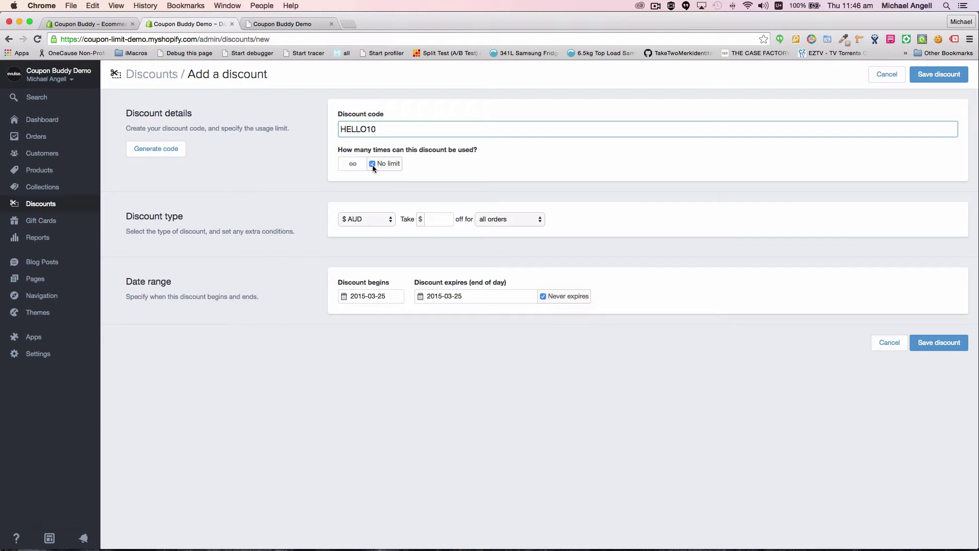
pyautogui.click(372, 163)
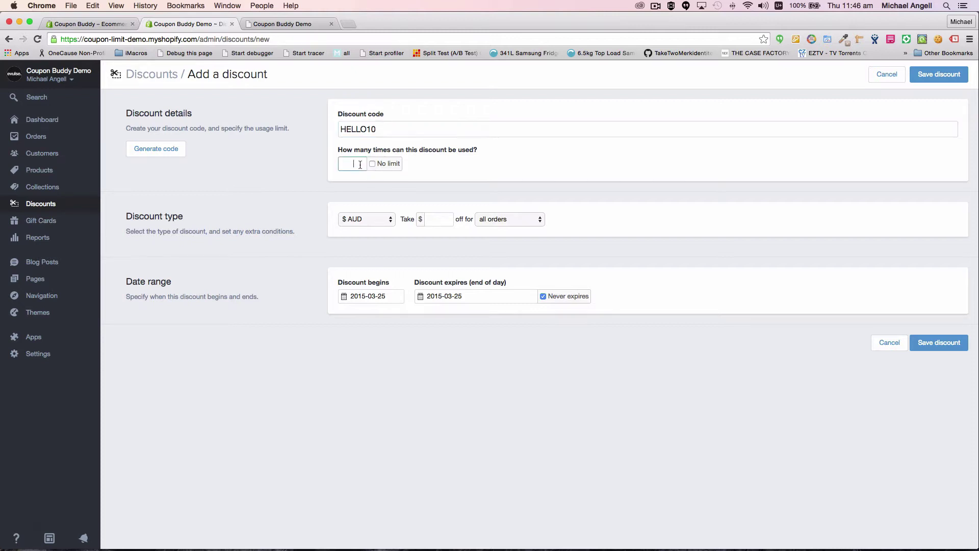
pyautogui.write('100')
pyautogui.click(372, 164)
# - Set the HELLO10 discount type to % Discount, taking 10 off
pyautogui.click(372, 218)
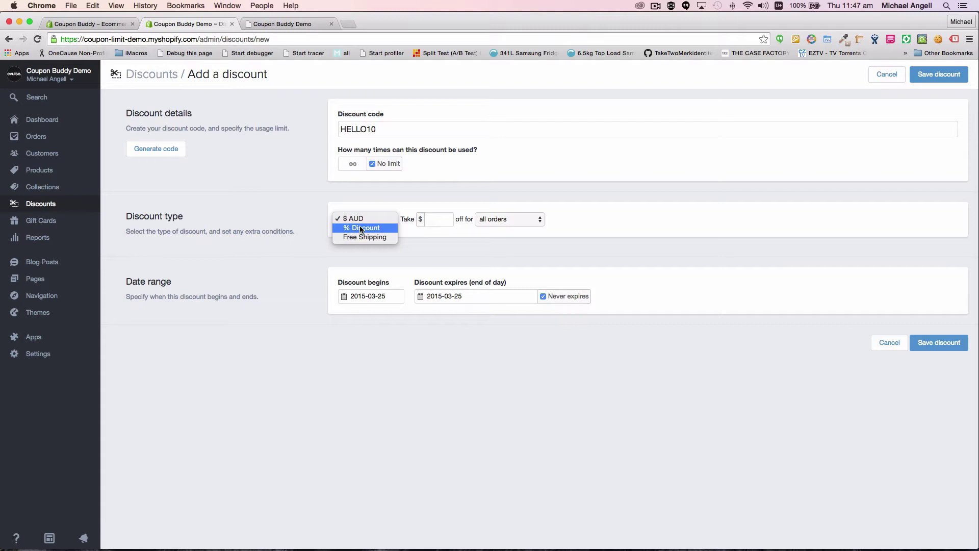
pyautogui.click(360, 228)
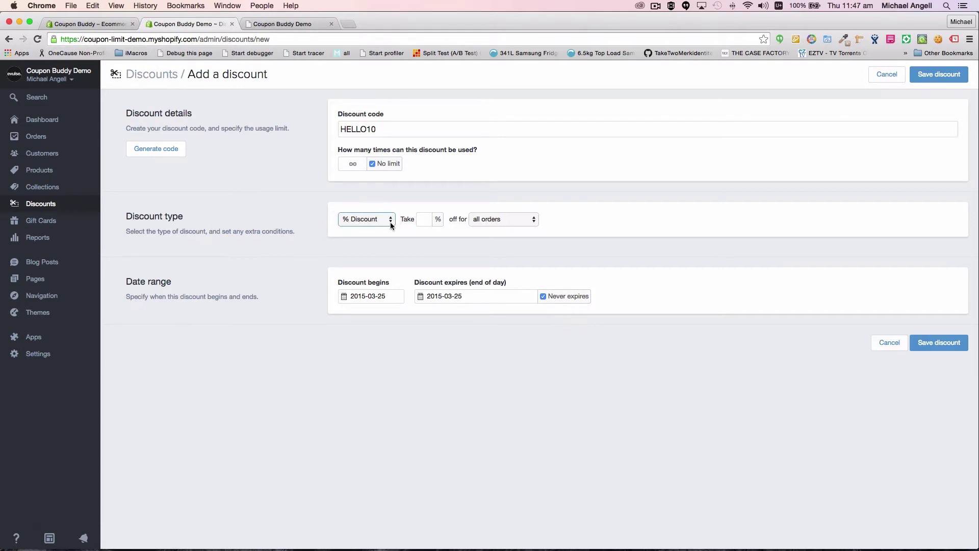
pyautogui.click(423, 219)
pyautogui.write('10')
# - Limit the discount to customers in the 'Eligible for HELLO10 Coupon' group
pyautogui.click(493, 218)
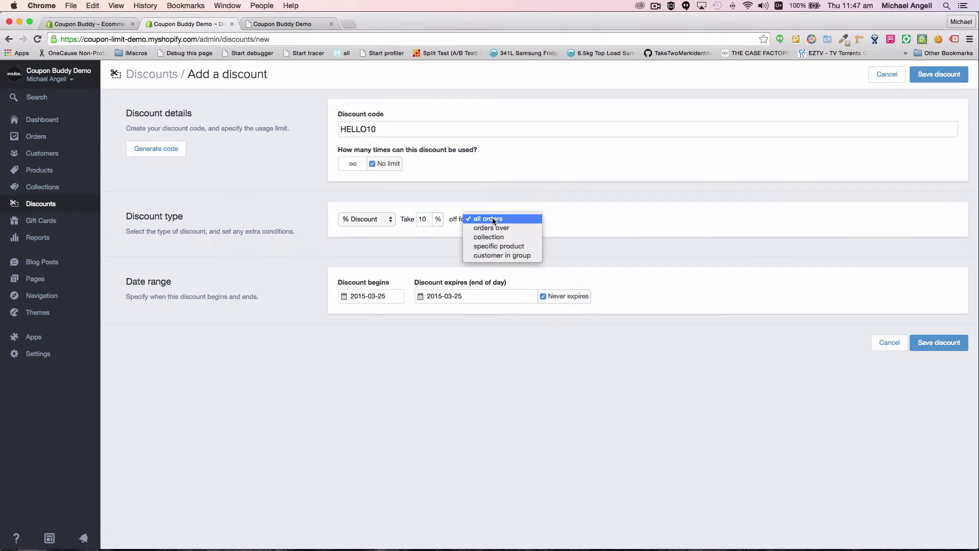
pyautogui.click(494, 256)
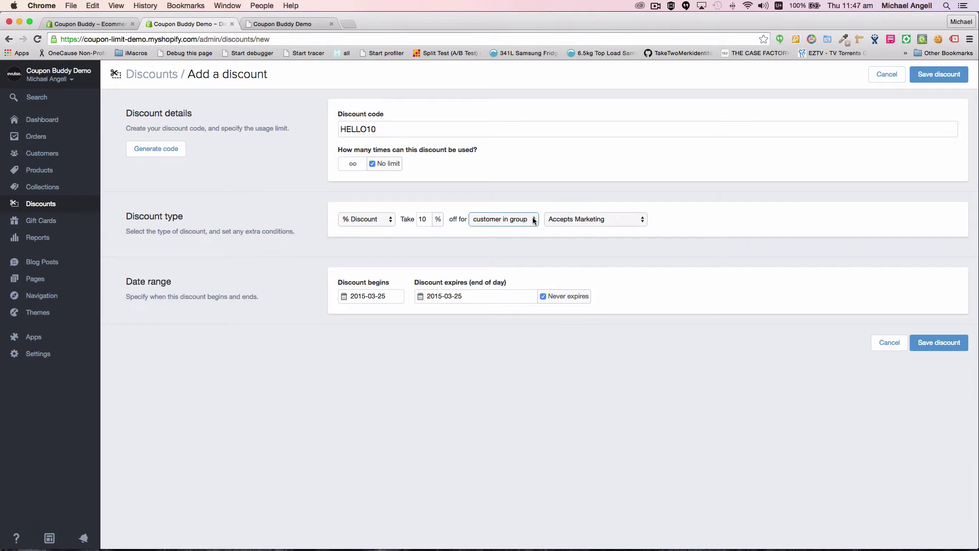
pyautogui.click(591, 220)
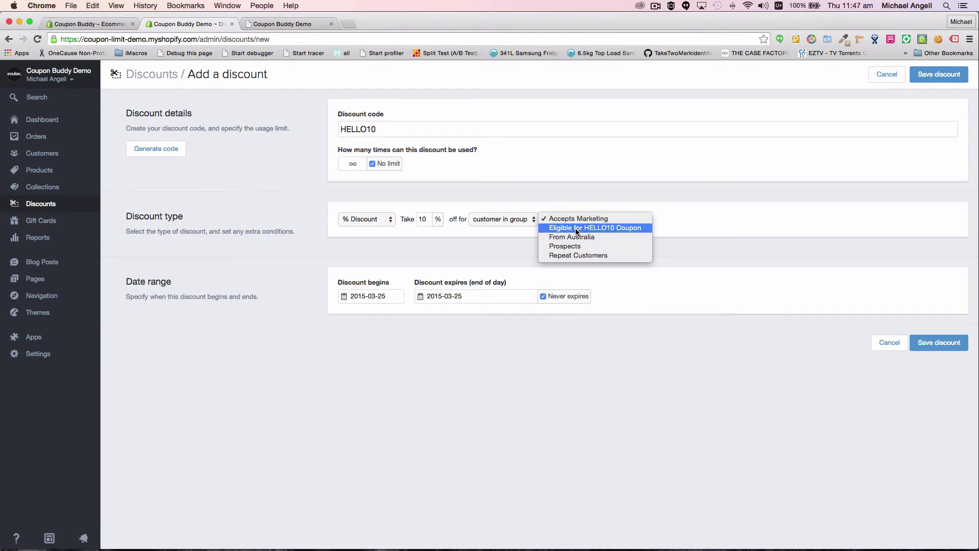
pyautogui.click(589, 229)
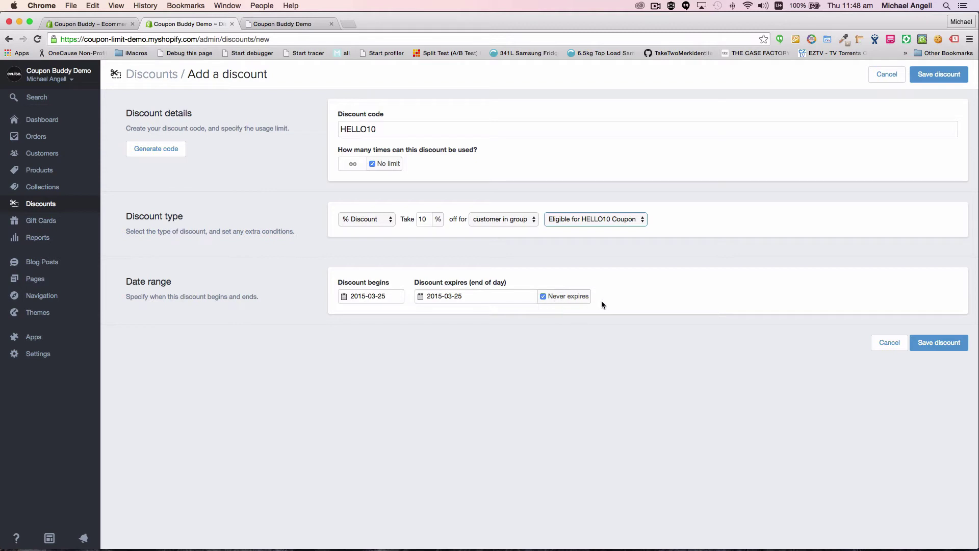
# - Save the HELLO10 discount and confirm Coupon Buddy lists it as active and ready
pyautogui.click(932, 346)
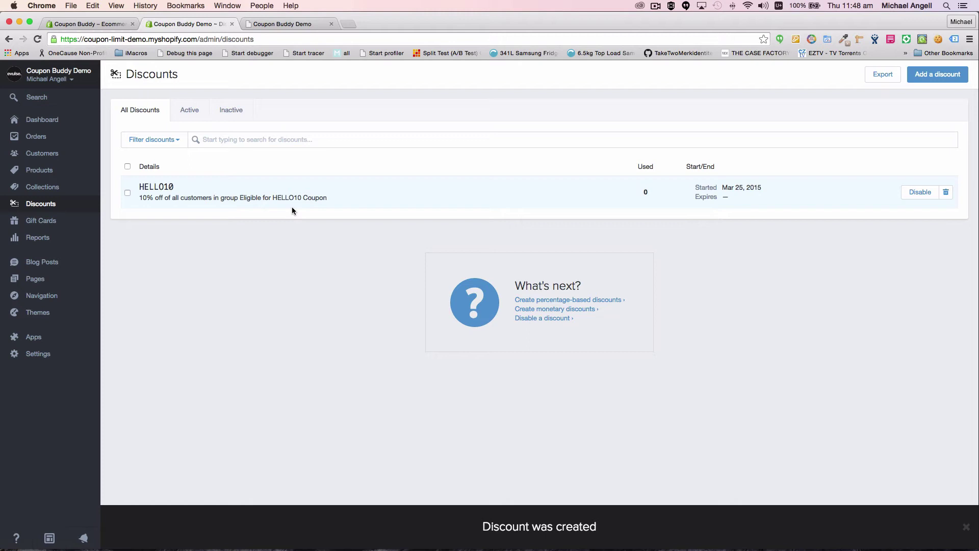
pyautogui.click(32, 341)
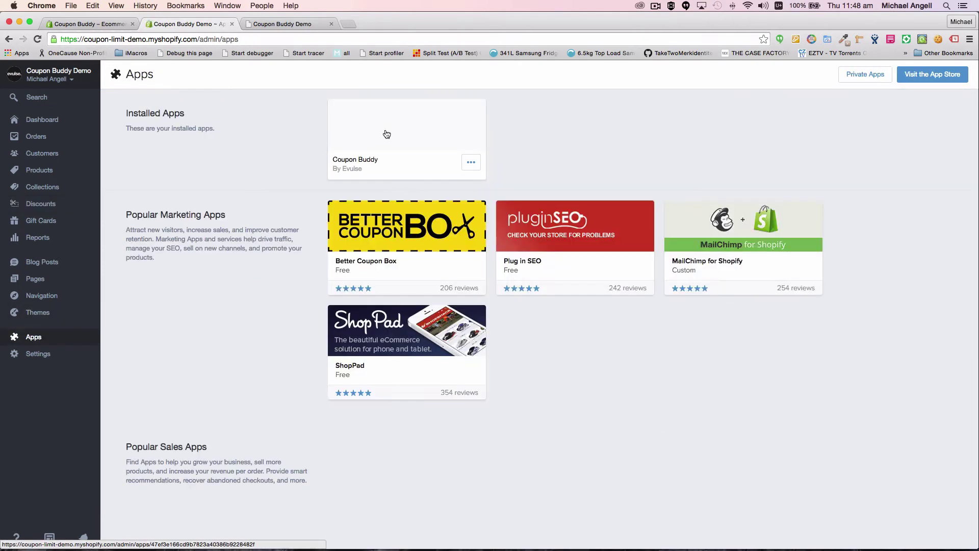
pyautogui.click(387, 134)
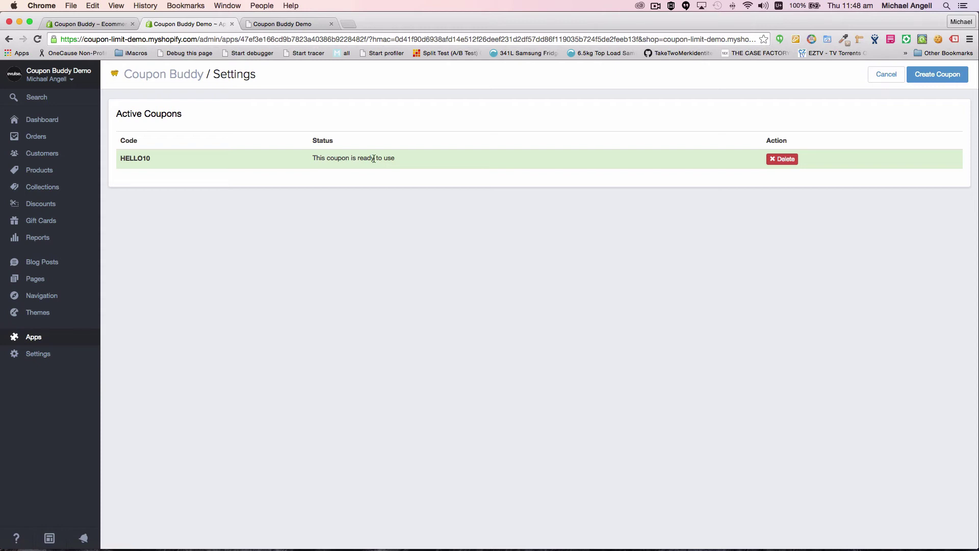
# - On the storefront, add the Sample Product to the cart and check out
pyautogui.click(290, 25)
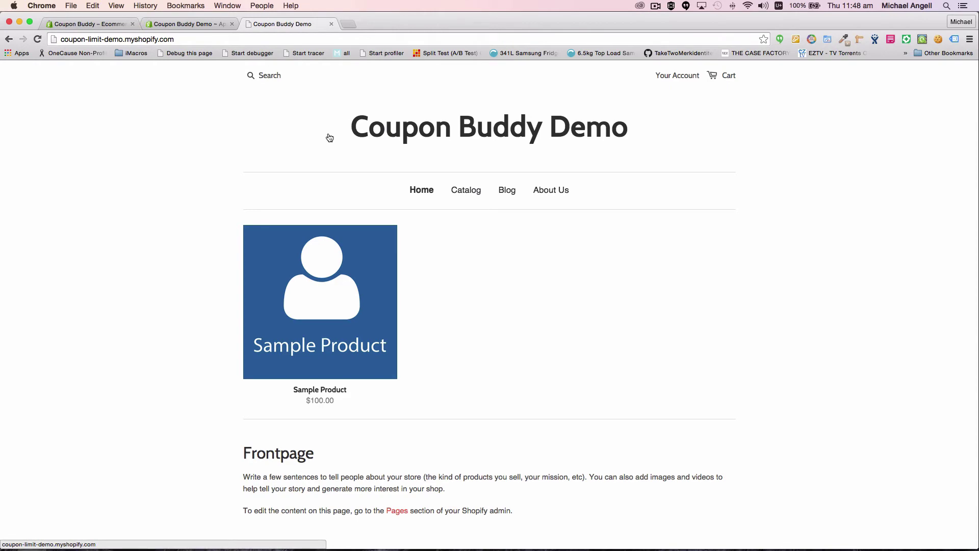
pyautogui.click(333, 259)
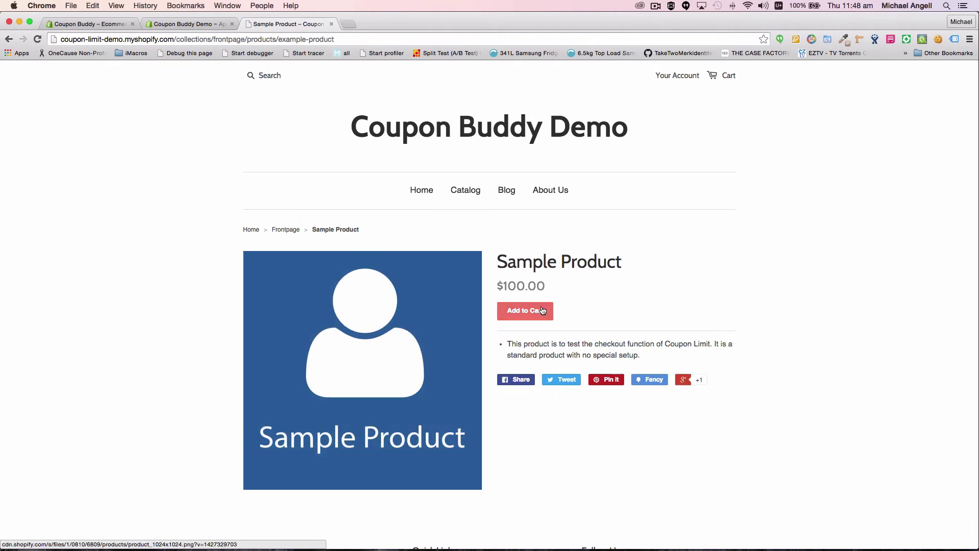
pyautogui.click(536, 312)
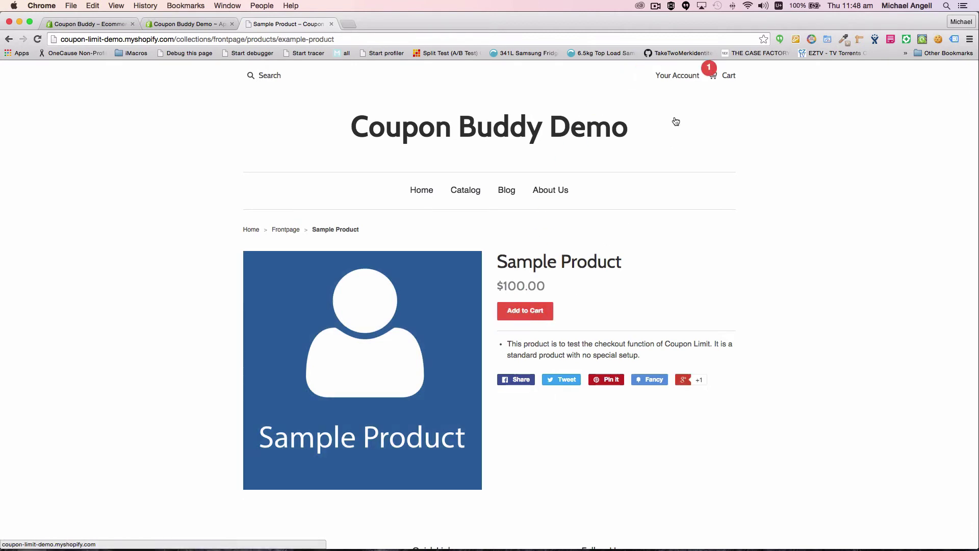
pyautogui.click(728, 80)
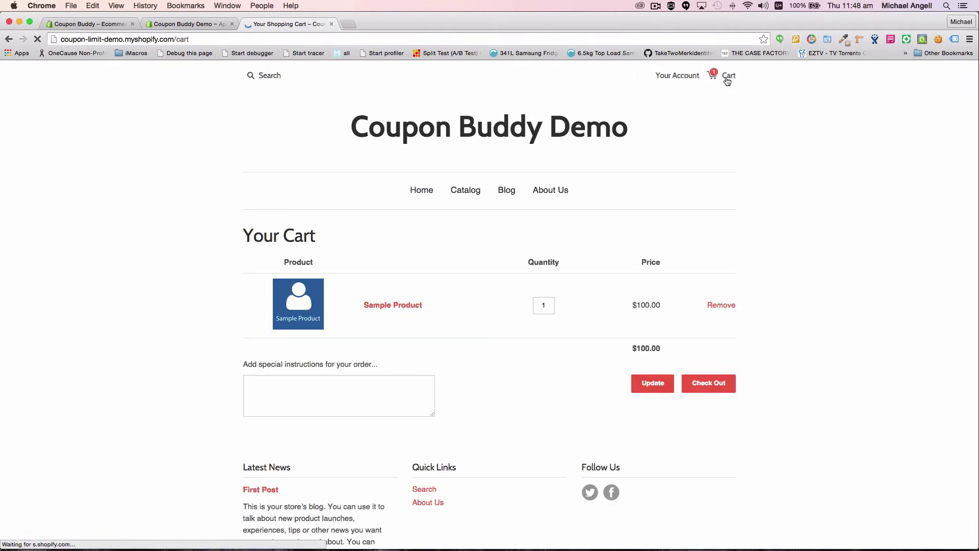
pyautogui.click(700, 383)
# - Apply discount code HELLO10 at checkout for $10.00 off
pyautogui.scroll(-3, 484, 293)
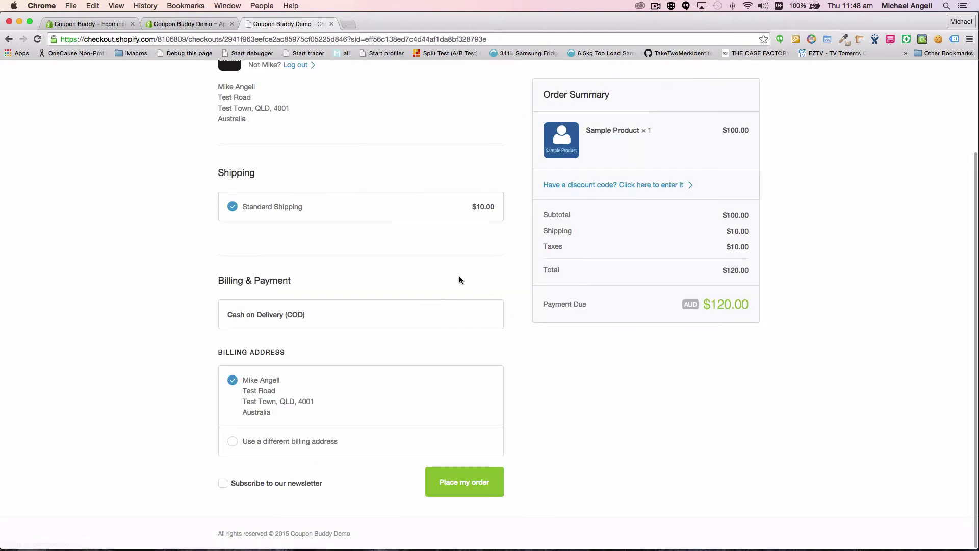
pyautogui.scroll(3, 526, 226)
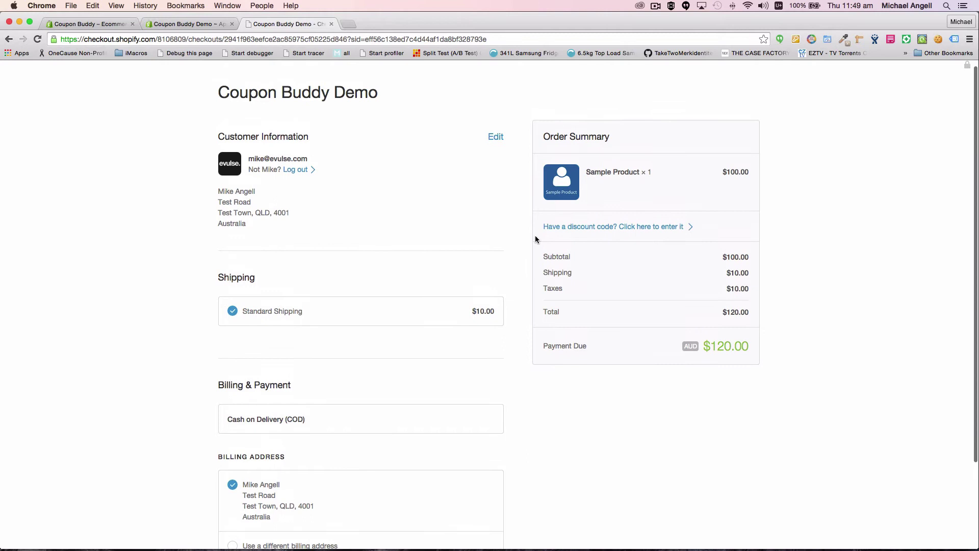
pyautogui.click(590, 227)
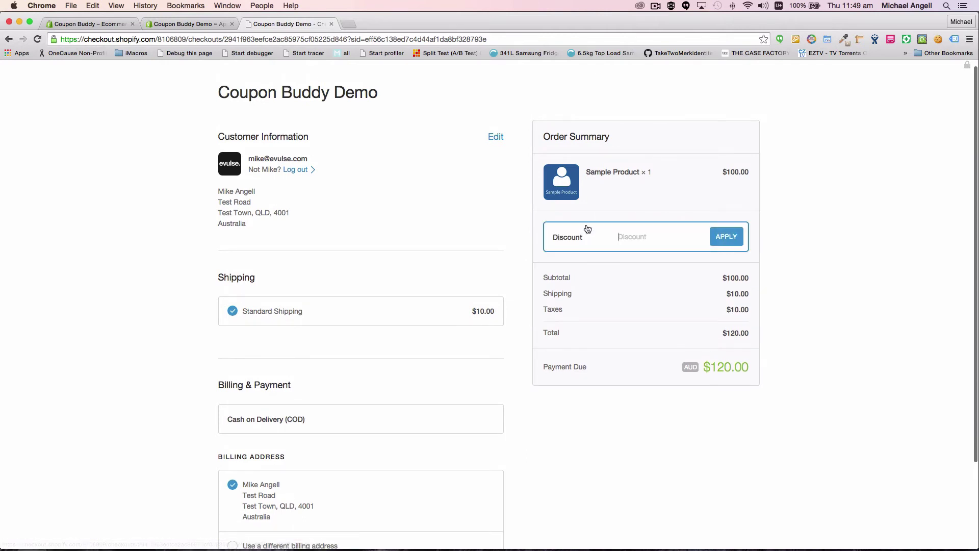
pyautogui.write('HELLO19')
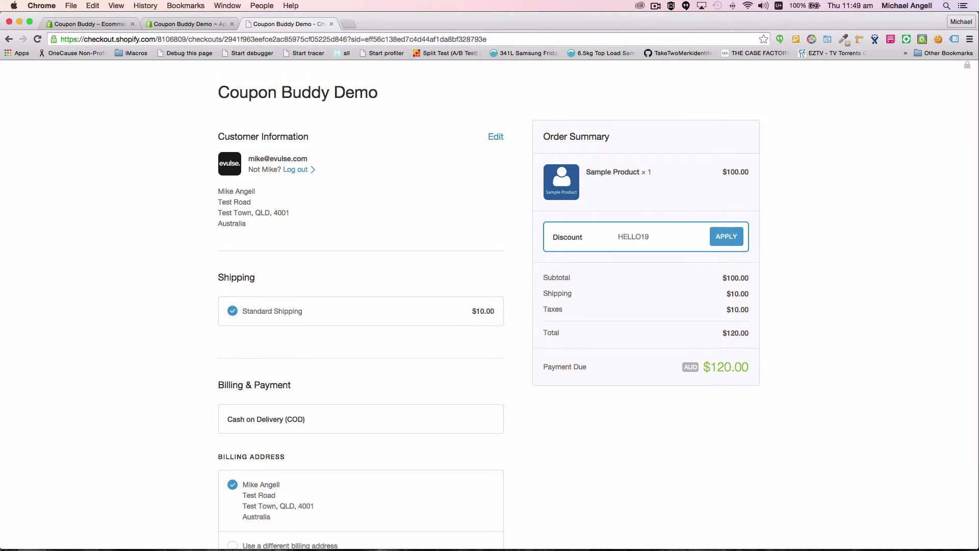
pyautogui.click(720, 237)
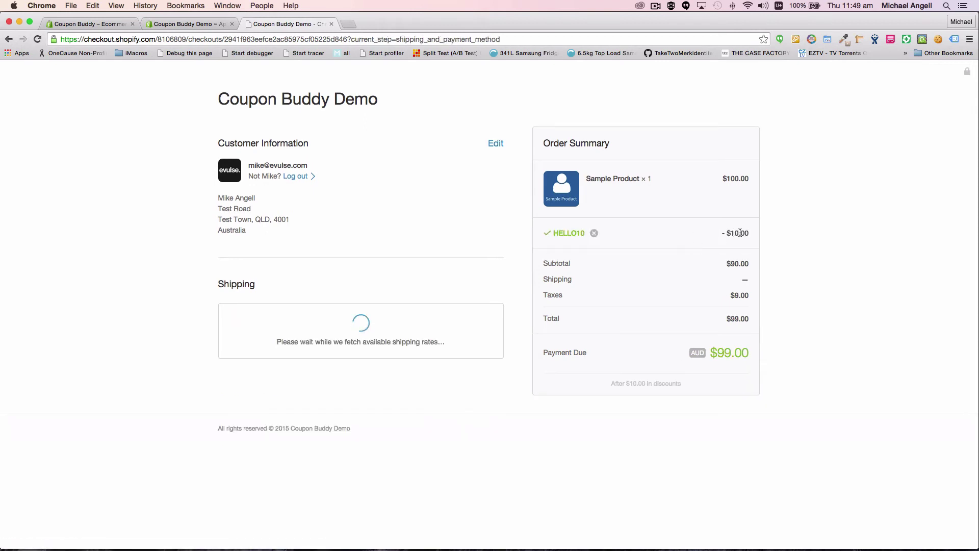
# - Place order #1001 for the discounted $109.00 total
pyautogui.scroll(-2, 734, 250)
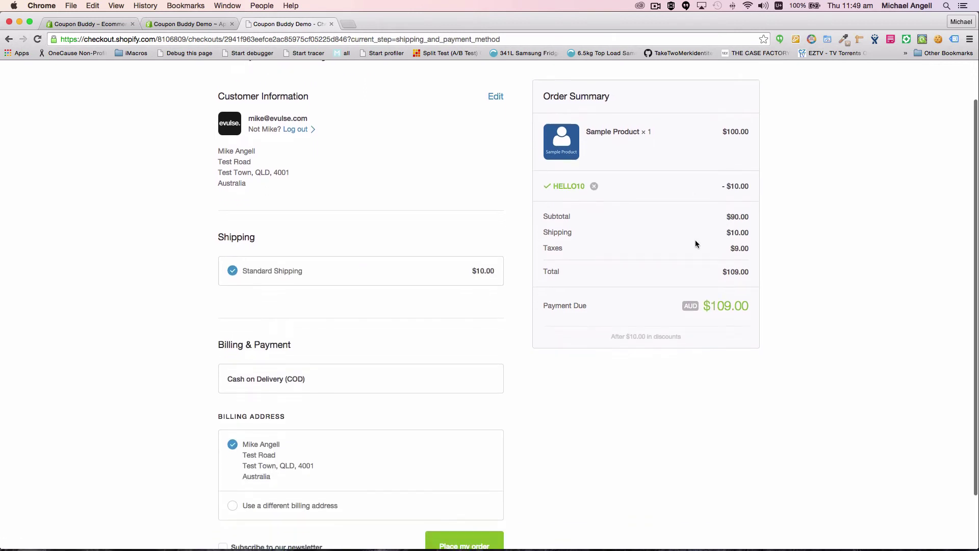
pyautogui.scroll(-3, 724, 255)
pyautogui.scroll(-1, 626, 264)
pyautogui.click(458, 477)
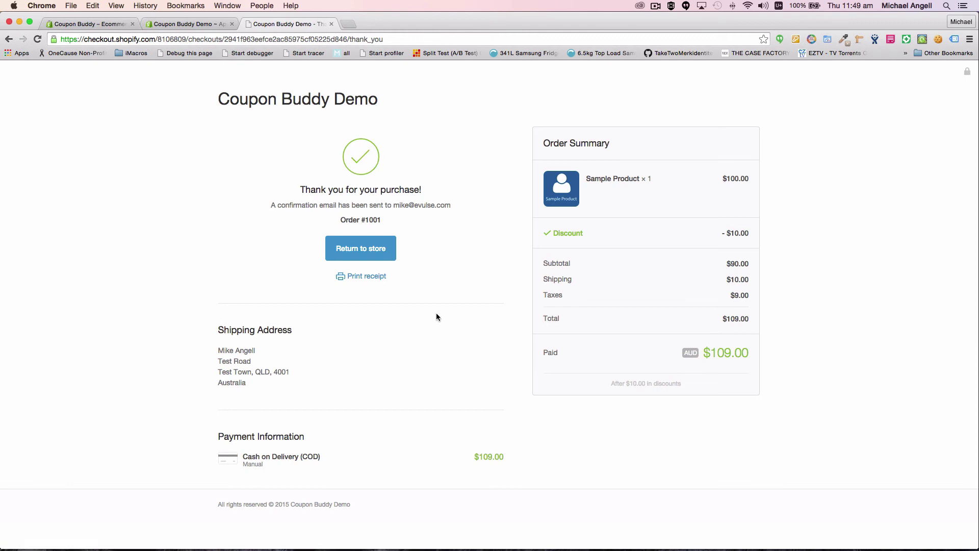
# - Return to the store, re-add the Sample Product and start a second checkout
pyautogui.click(365, 246)
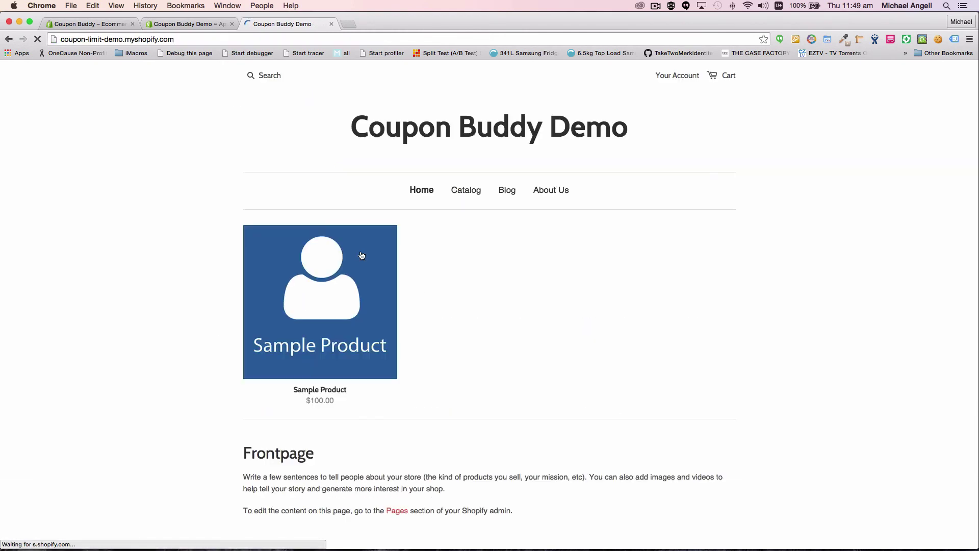
pyautogui.click(334, 303)
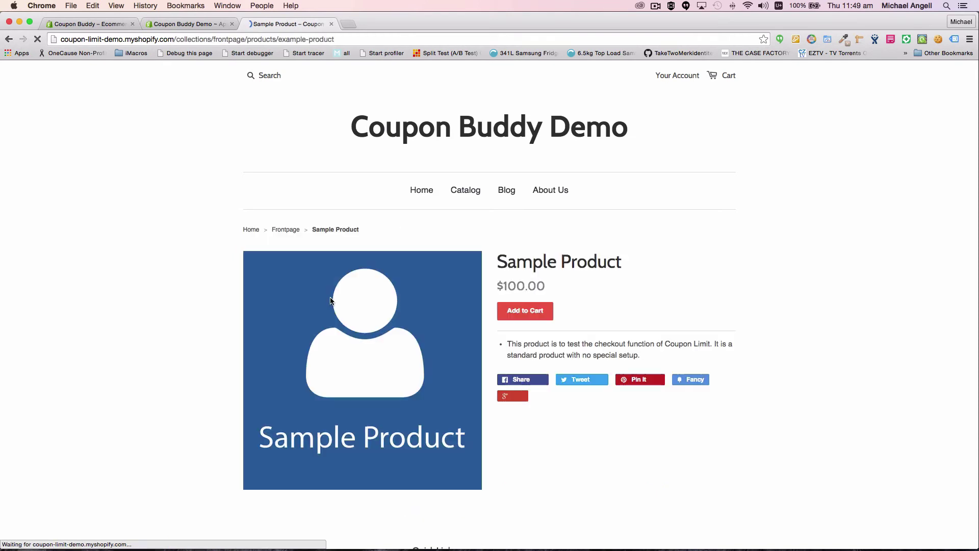
pyautogui.click(521, 311)
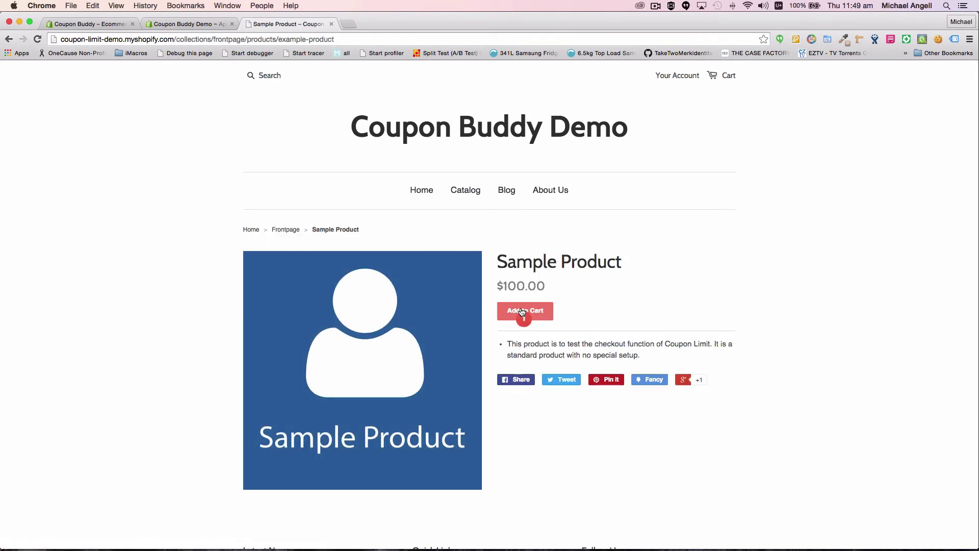
pyautogui.click(726, 77)
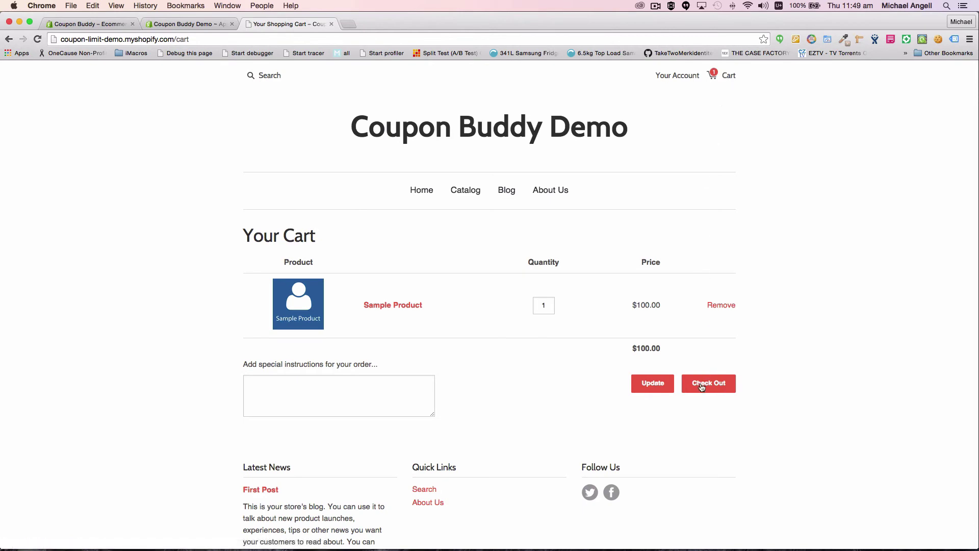
pyautogui.click(702, 388)
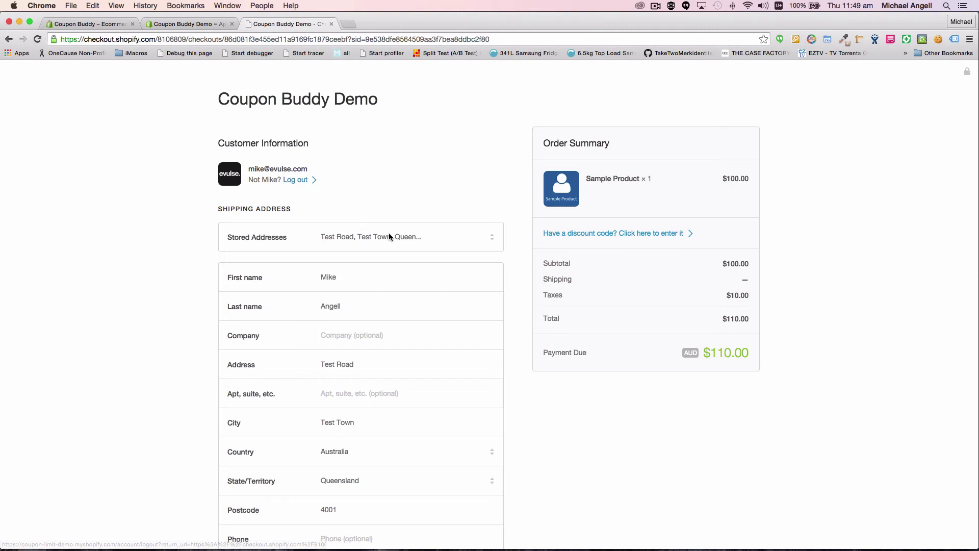
pyautogui.scroll(-4, 413, 255)
# - Try HELLO10 as the repeat customer, remove it when rejected, and complete order #1002 at $120.00
pyautogui.click(474, 476)
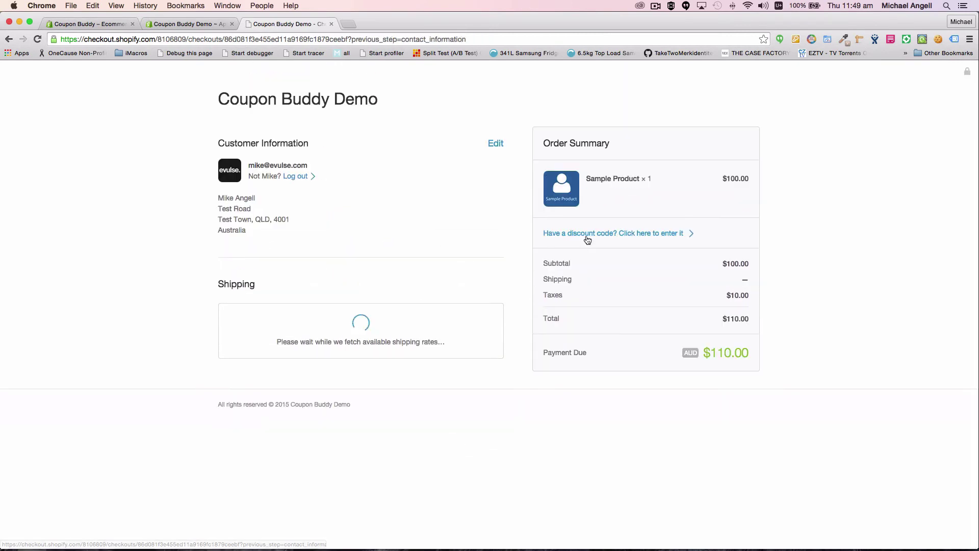
pyautogui.click(589, 236)
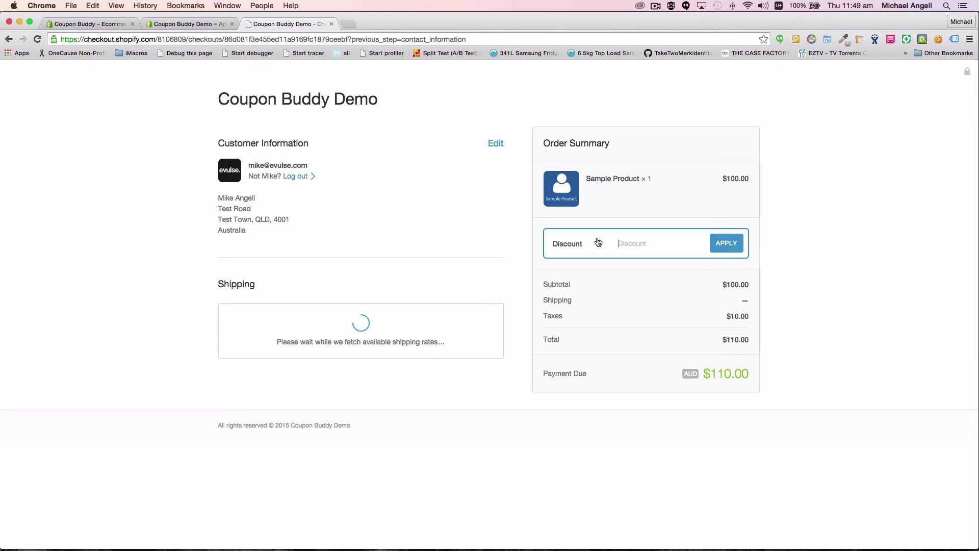
pyautogui.click(610, 233)
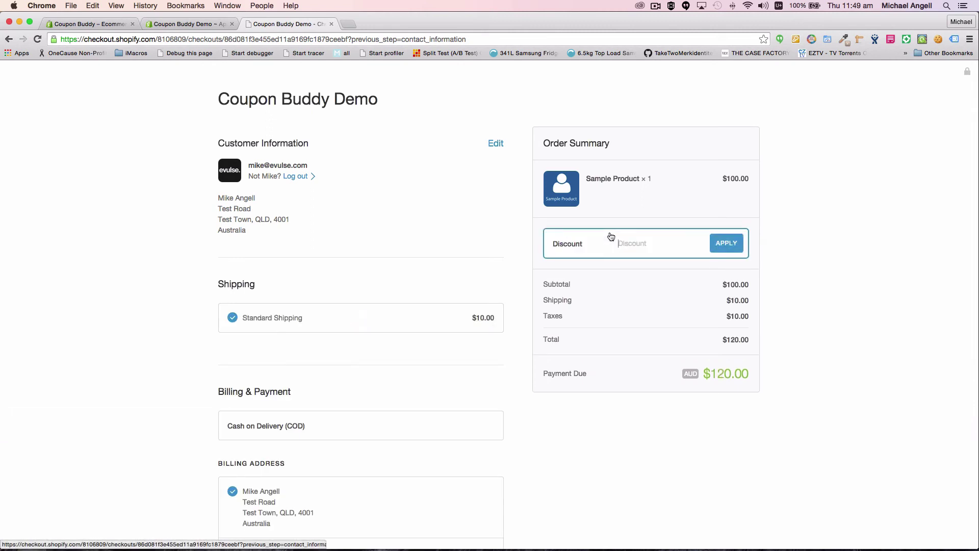
pyautogui.write('HELLO1')
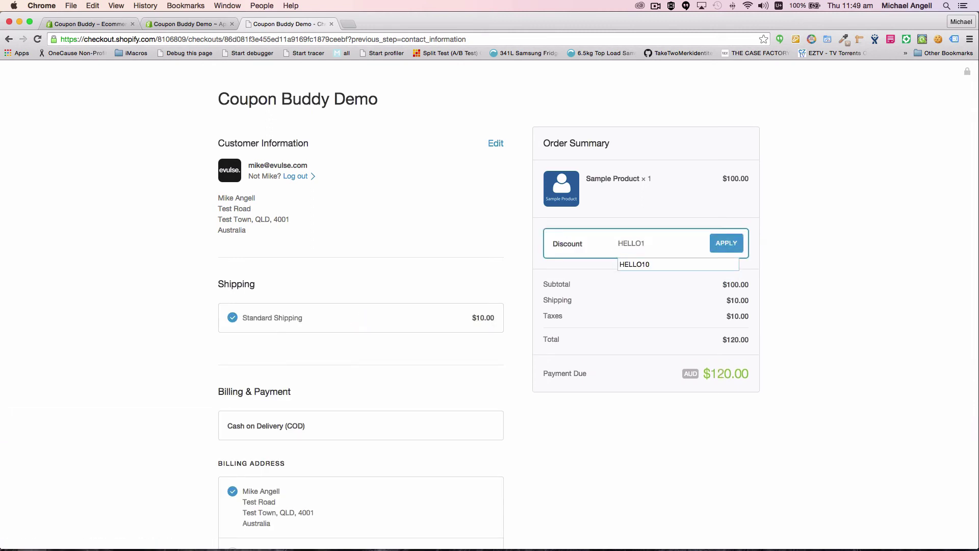
pyautogui.write('9')
pyautogui.click(721, 241)
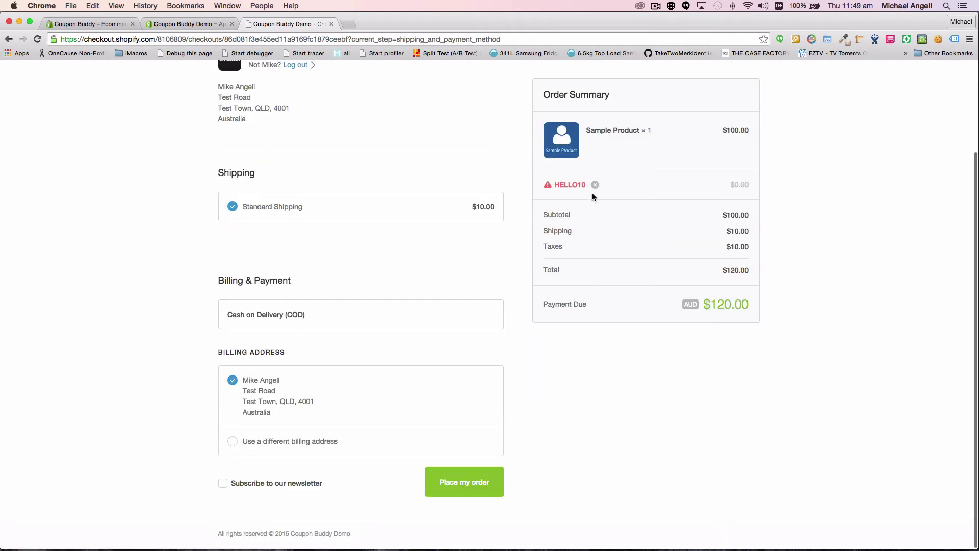
pyautogui.moveTo(548, 185)
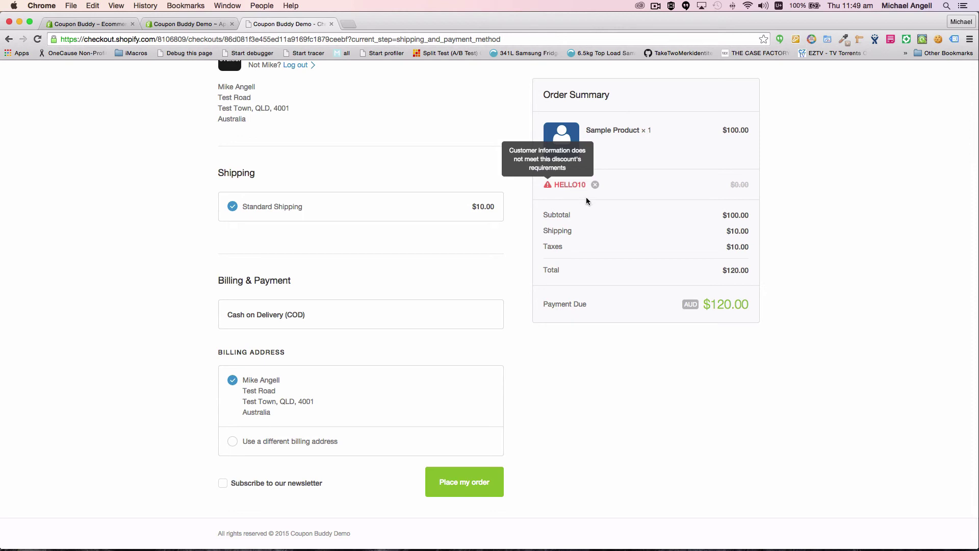
pyautogui.click(594, 186)
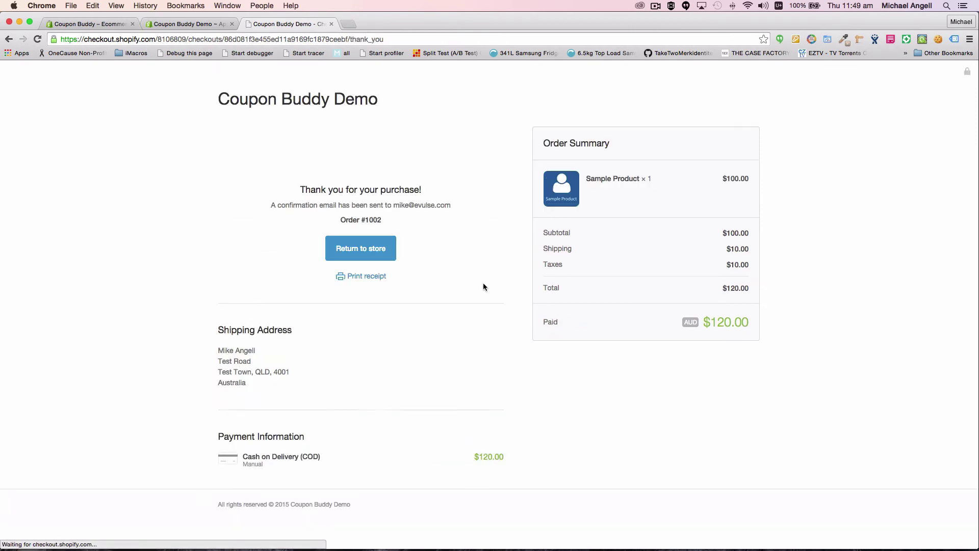
pyautogui.click(377, 248)
# - Log out, add the Sample Product to the cart, and start a $110.00 guest checkout
pyautogui.click(695, 77)
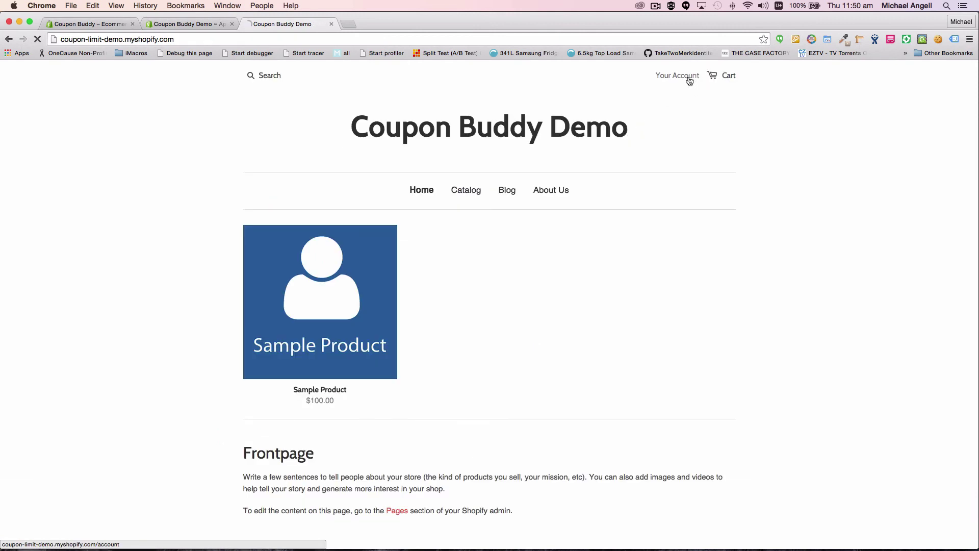
pyautogui.click(357, 242)
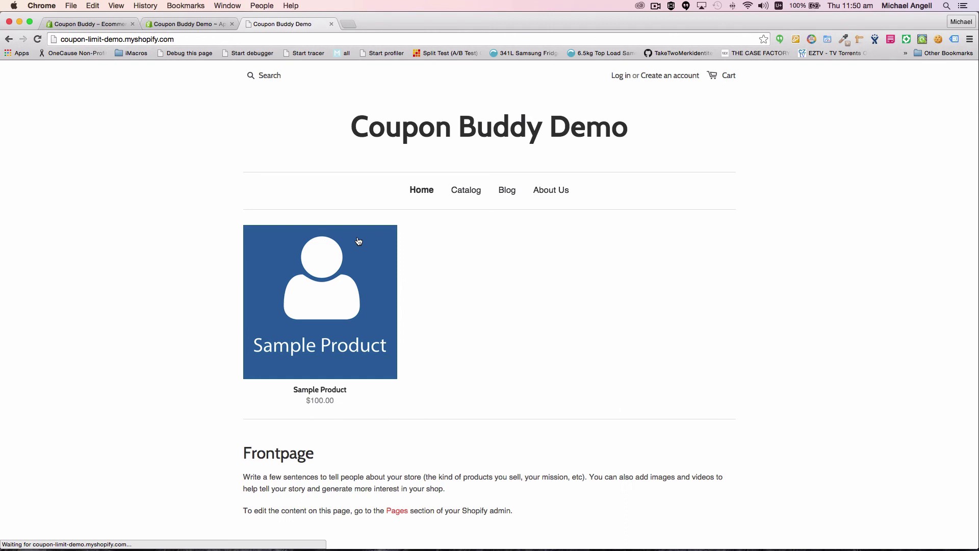
pyautogui.click(328, 310)
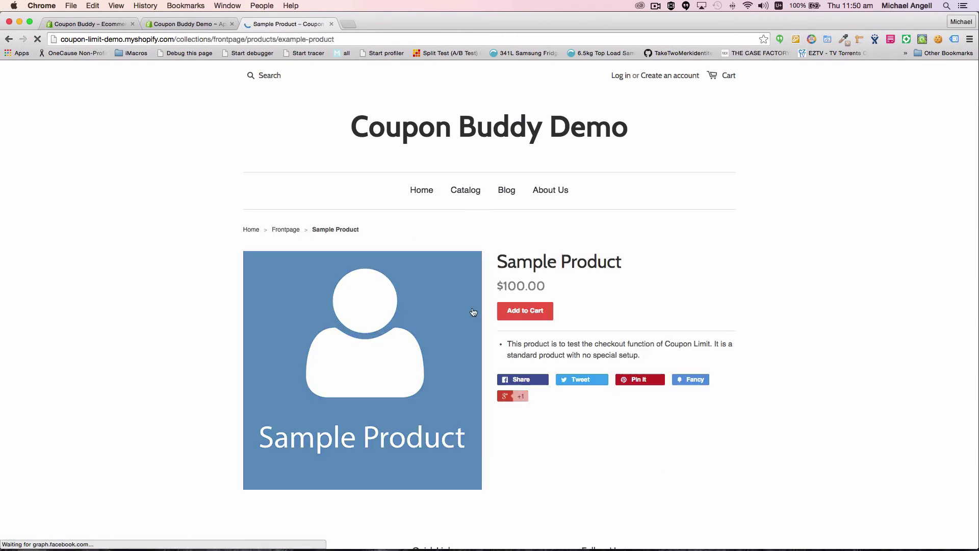
pyautogui.click(533, 311)
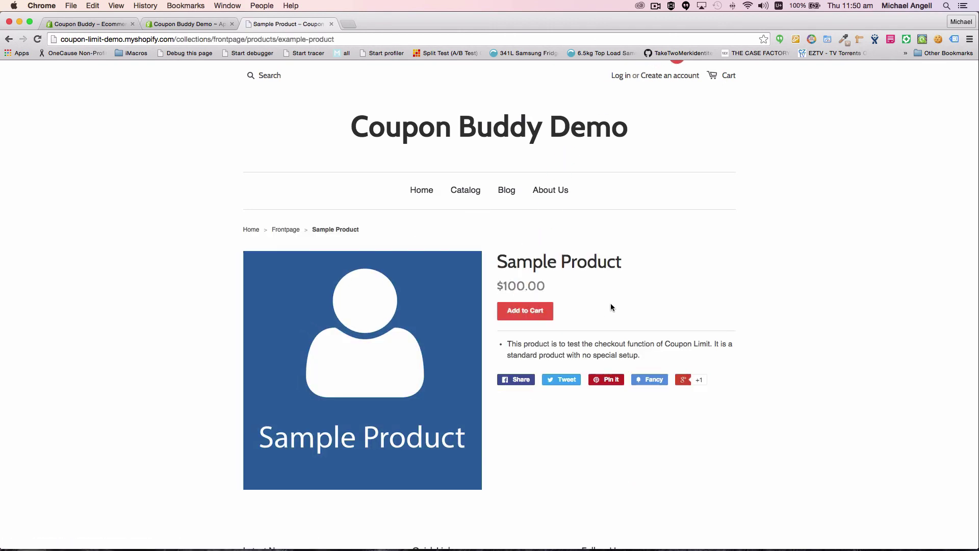
pyautogui.click(729, 77)
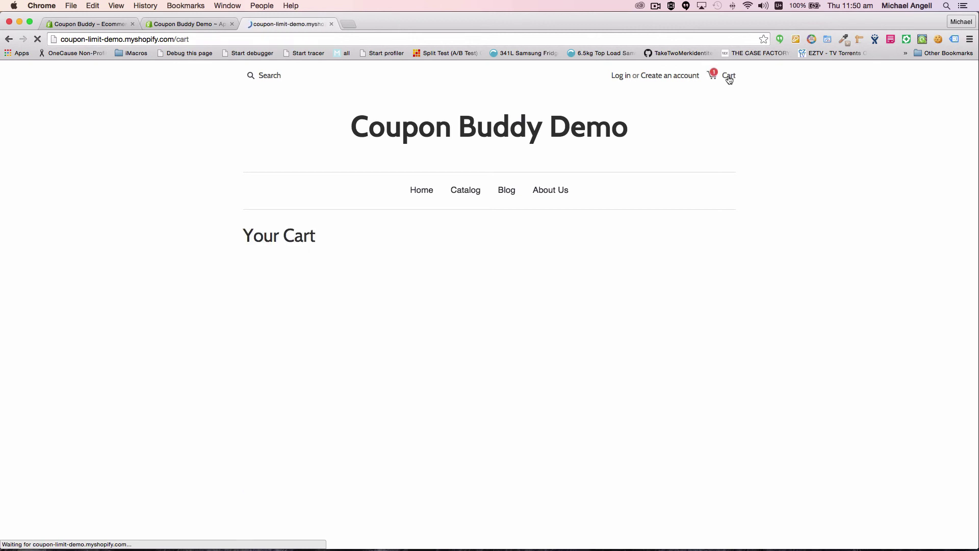
pyautogui.click(715, 390)
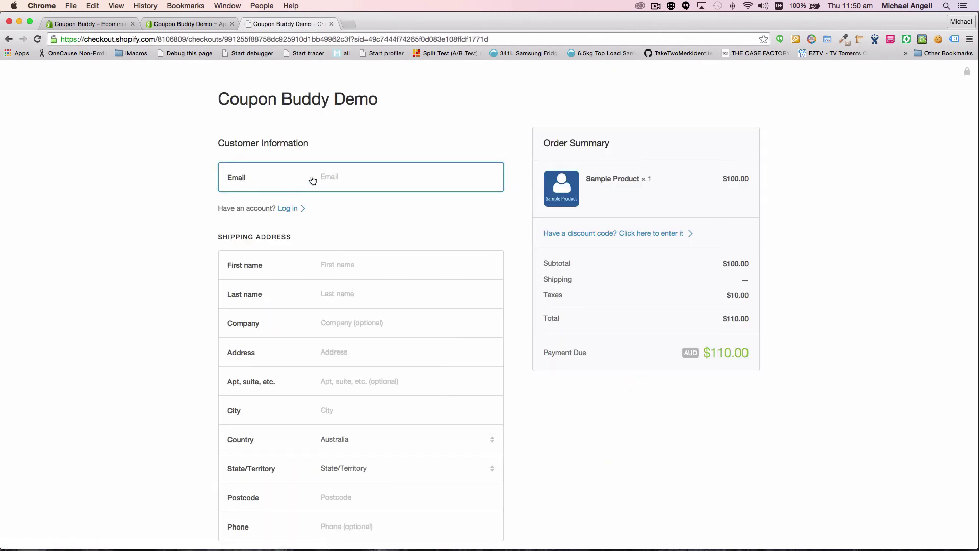
pyautogui.press('Tab')
pyautogui.press('Tab')
pyautogui.write('Sim')
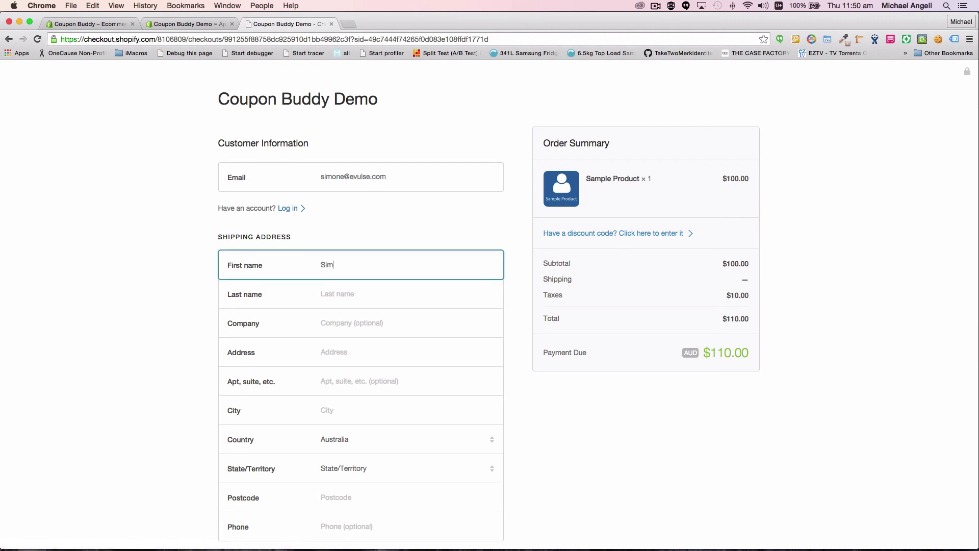
pyautogui.write('one')
pyautogui.press('Tab')
pyautogui.write('An')
pyautogui.press('Tab')
pyautogui.press('Tab')
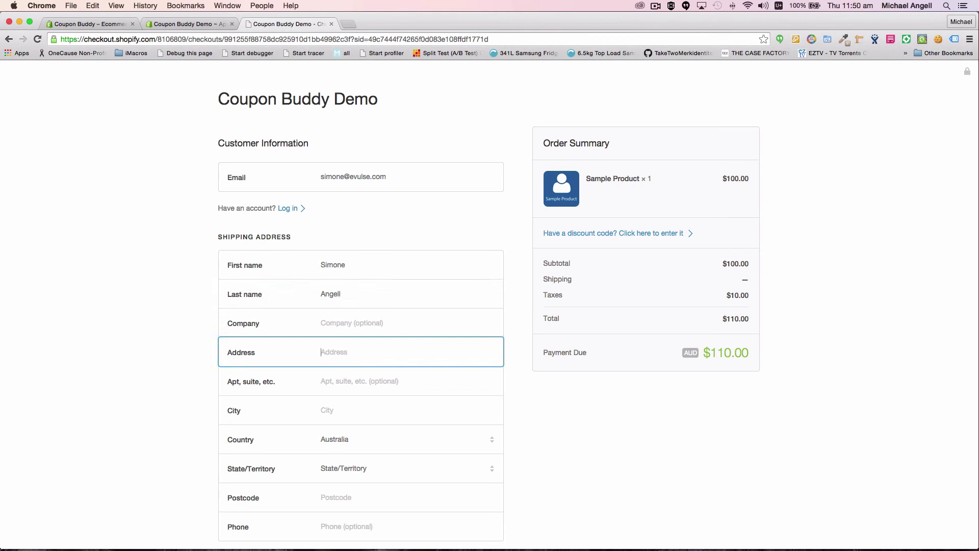
# - Fill the shipping address as Test Street, Brisbane, Queensland 4001
pyautogui.write('Test St')
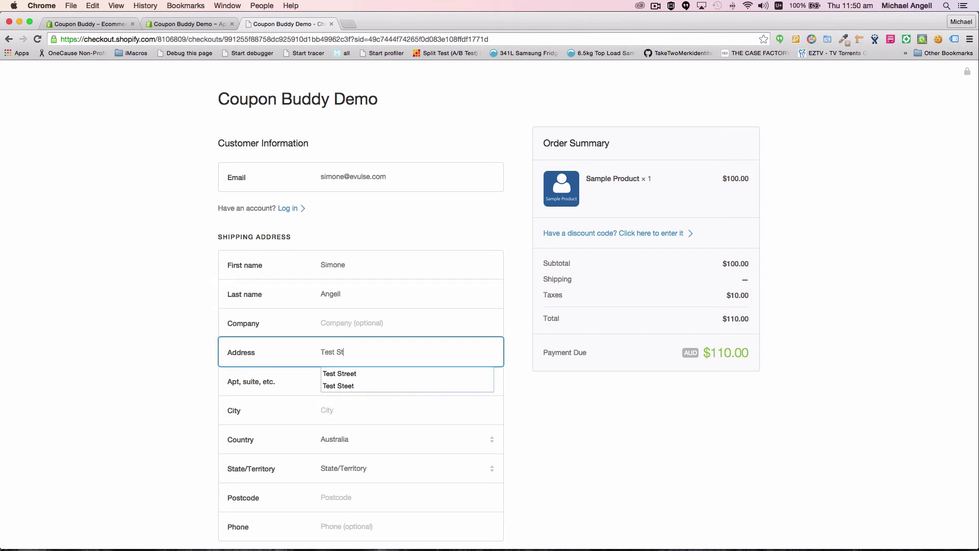
pyautogui.write('reet')
pyautogui.press('Tab')
pyautogui.press('Tab')
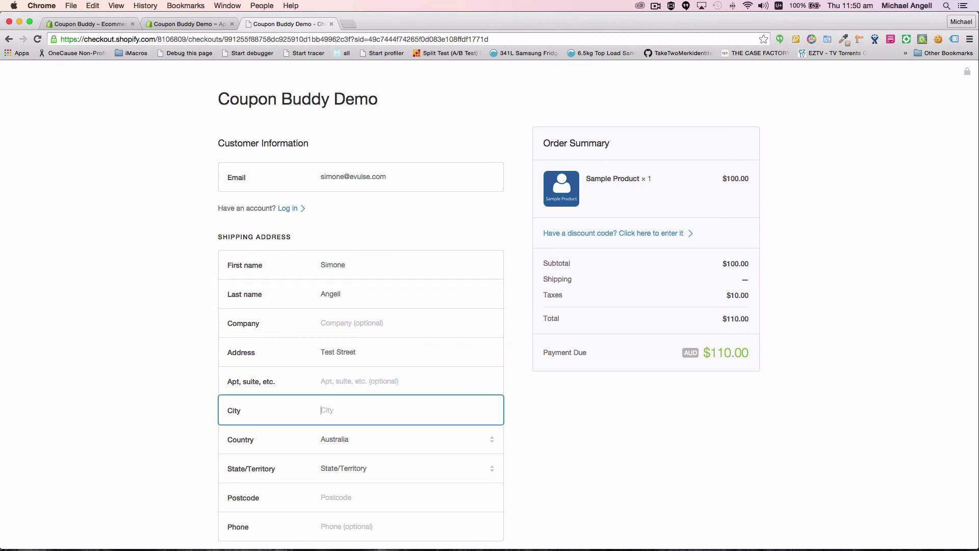
pyautogui.write('Brisbane')
pyautogui.press('Tab')
pyautogui.press('Tab')
pyautogui.press('q')
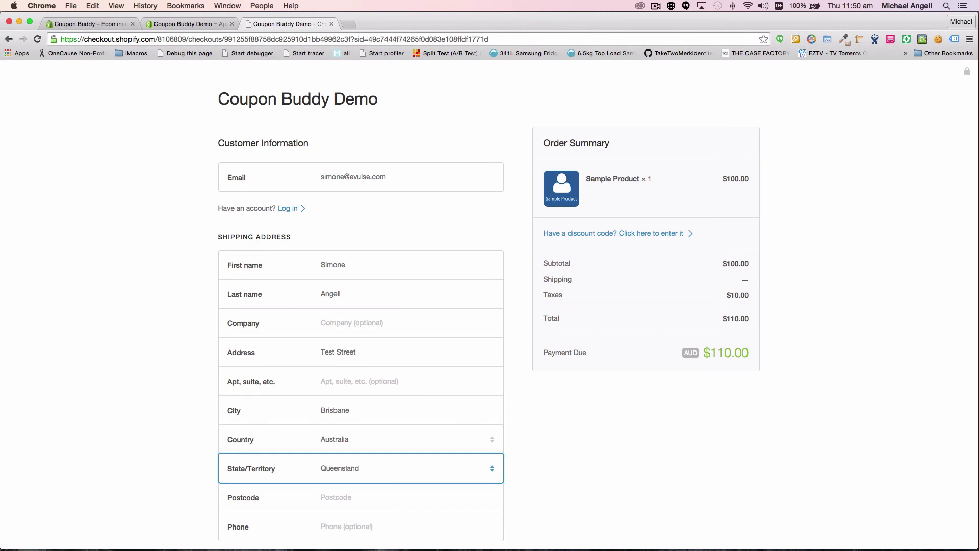
pyautogui.press('Tab')
pyautogui.write('400')
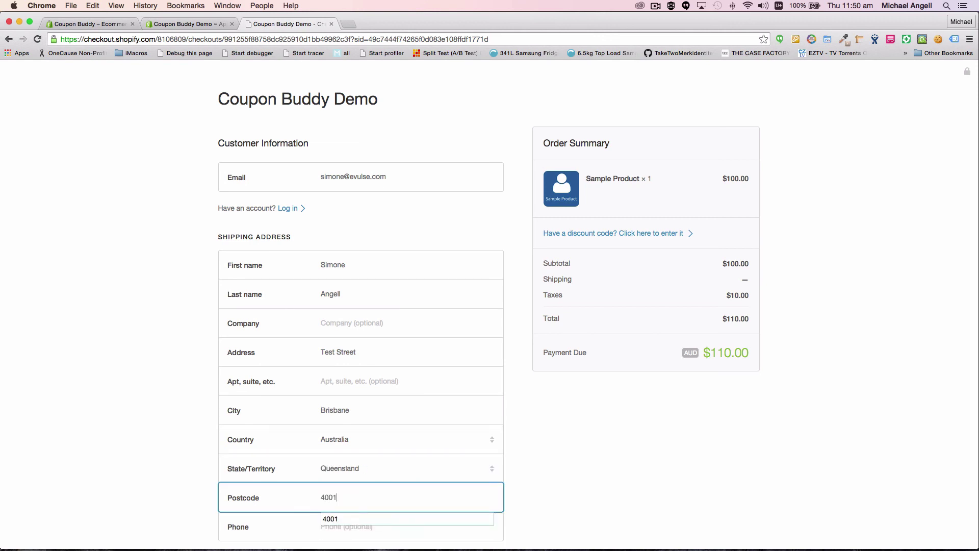
pyautogui.scroll(-3, 143, 316)
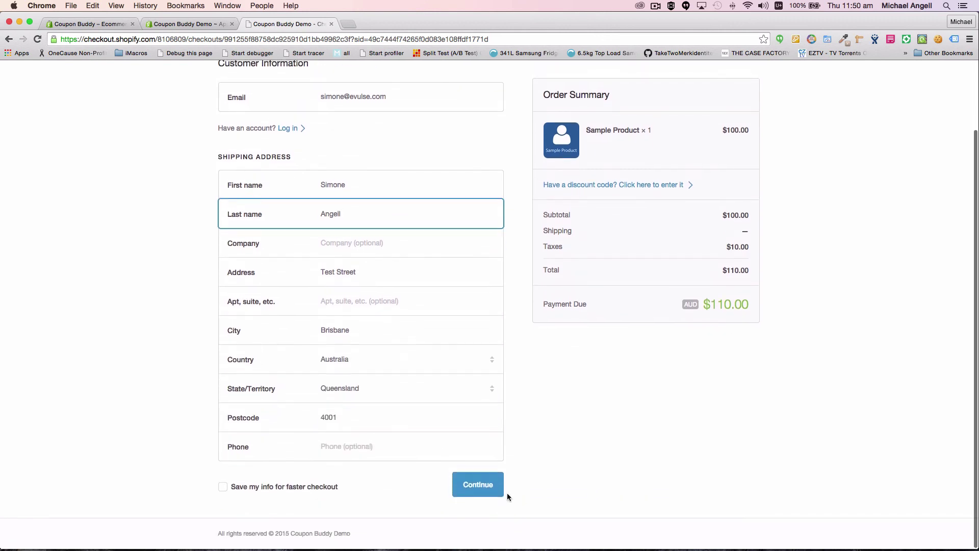
# - Continue to the payment step and apply discount code HELLO10
pyautogui.click(494, 487)
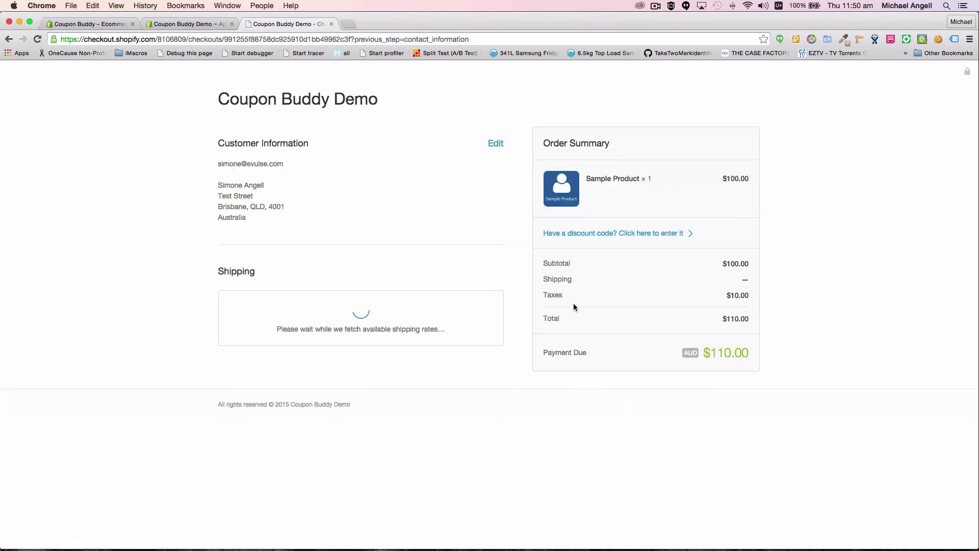
pyautogui.click(577, 235)
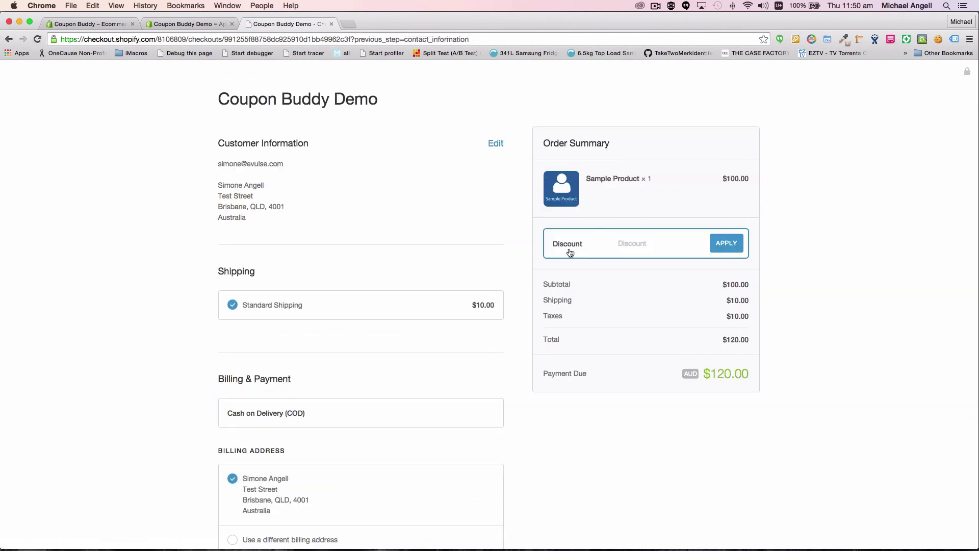
pyautogui.write('HELLO10')
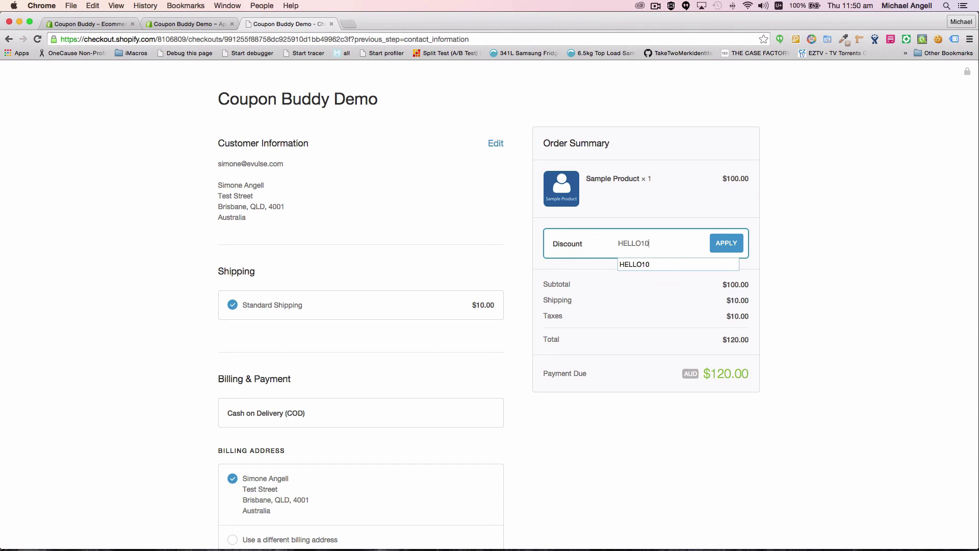
pyautogui.press('Return')
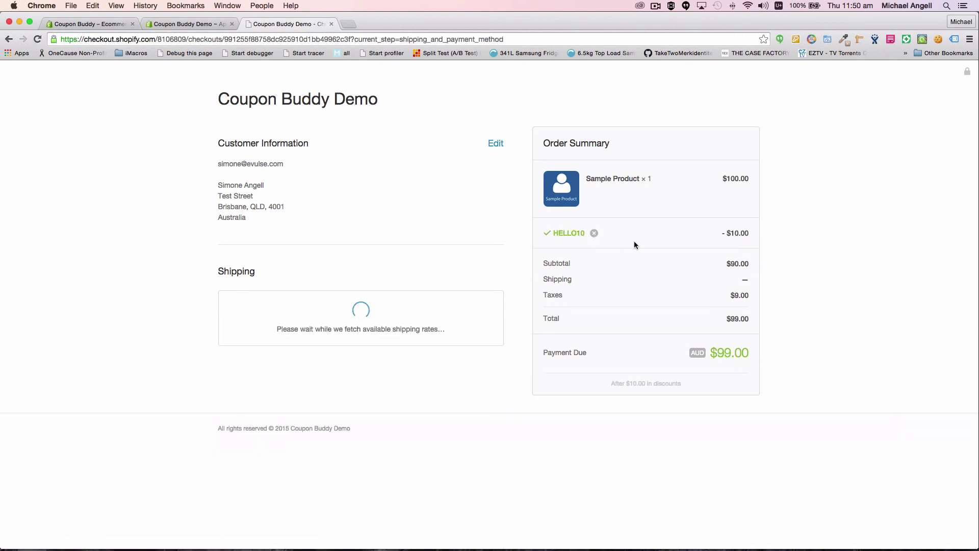
# - Place the discounted $109.00 order (#1003) and return to the storefront
pyautogui.scroll(-1, 428, 304)
pyautogui.scroll(-1, 430, 301)
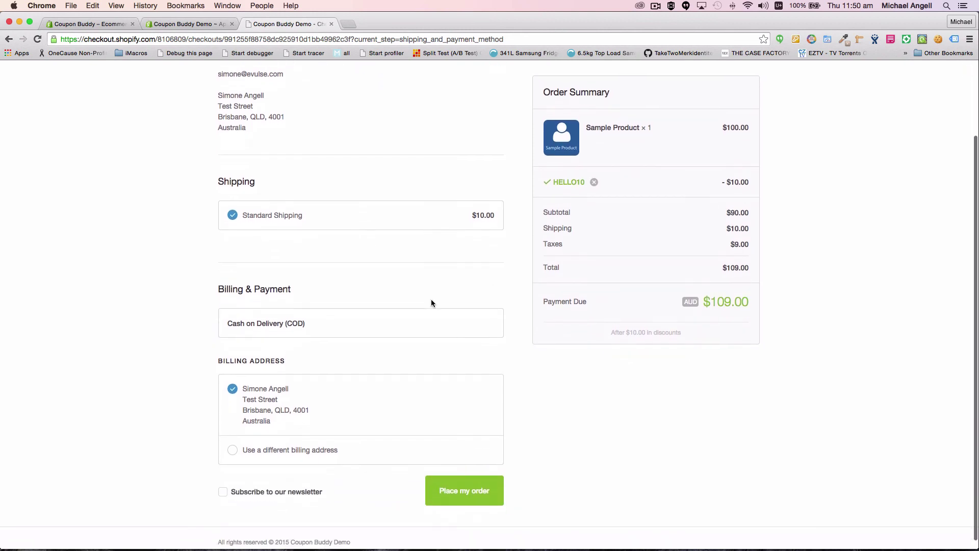
pyautogui.scroll(-2, 449, 383)
pyautogui.click(460, 483)
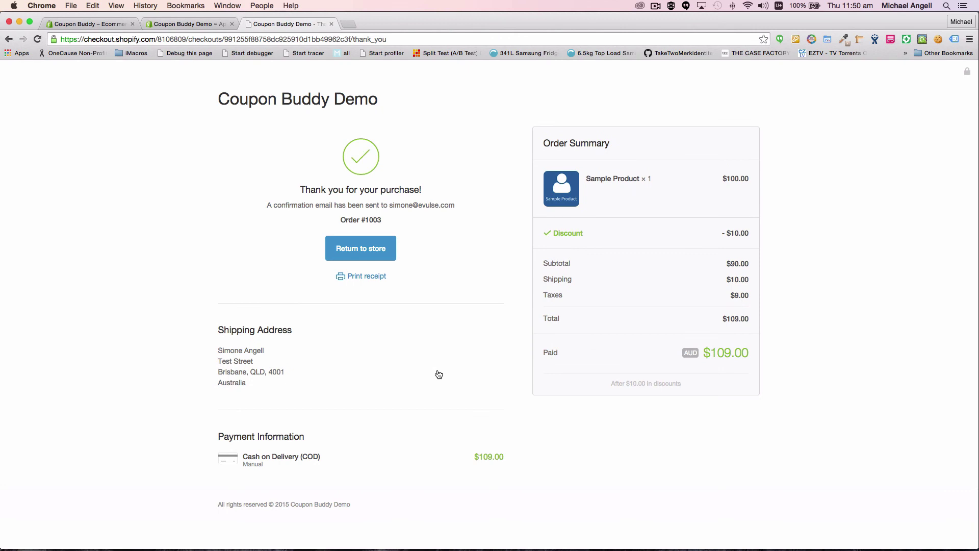
pyautogui.click(365, 249)
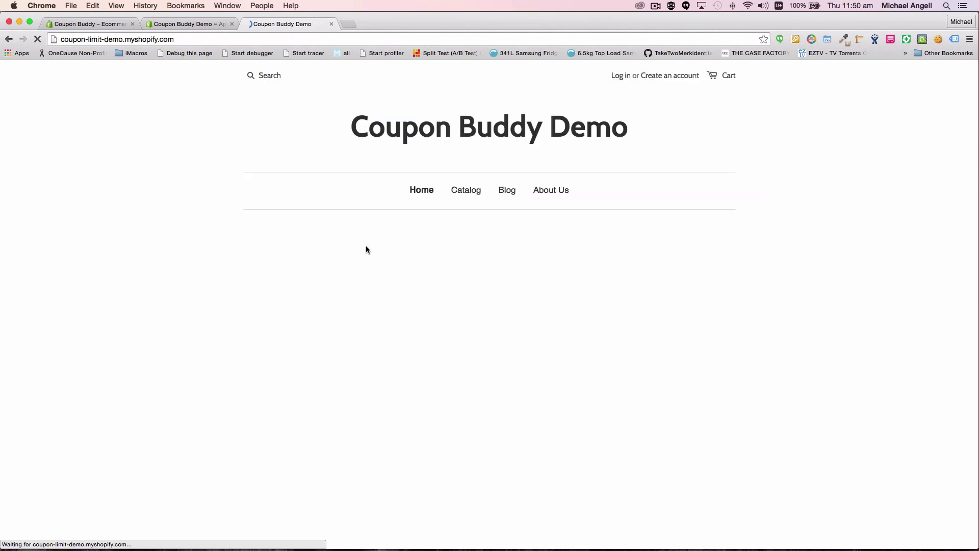